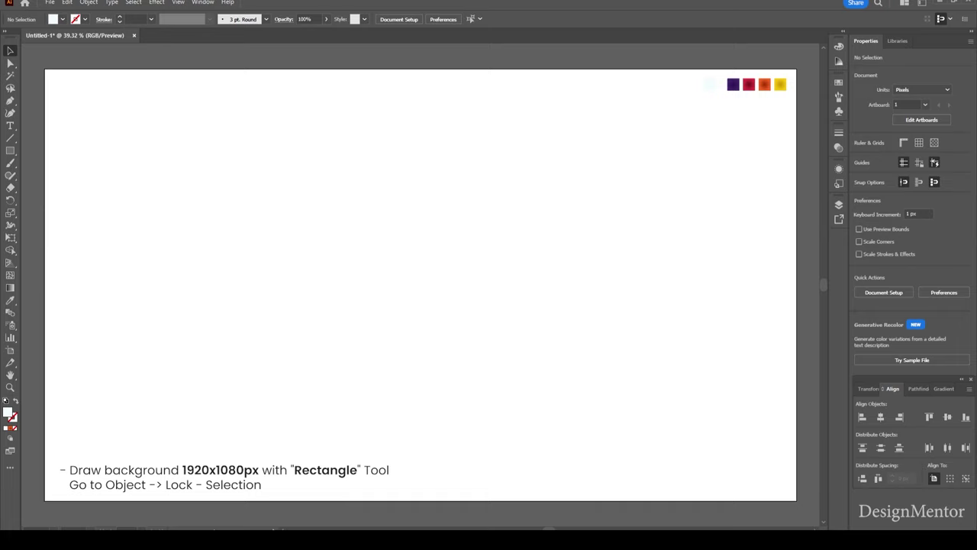
# Step: Draw a 1920×1080 px rectangle on the artboard
pyautogui.press('i')
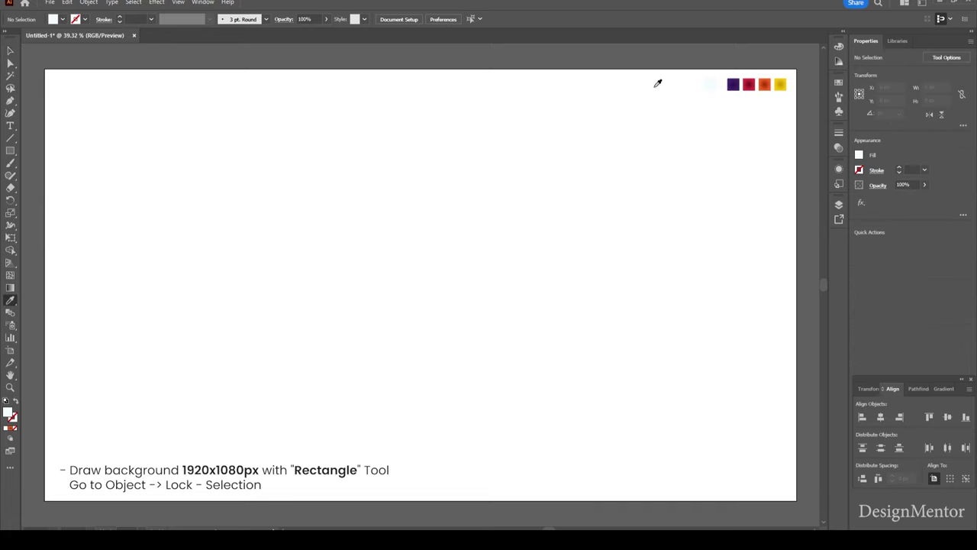
pyautogui.click(9, 152)
pyautogui.click(212, 202)
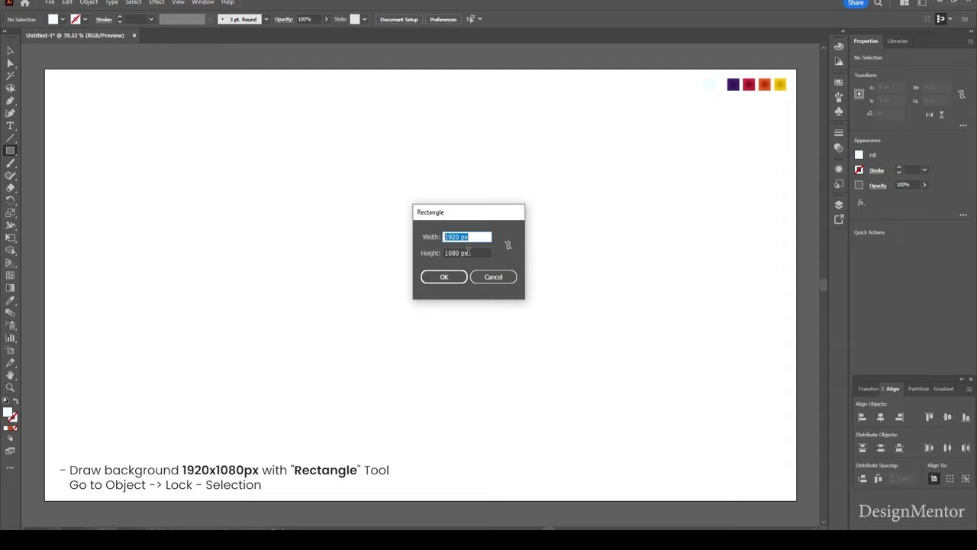
pyautogui.press('Tab')
pyautogui.click(450, 277)
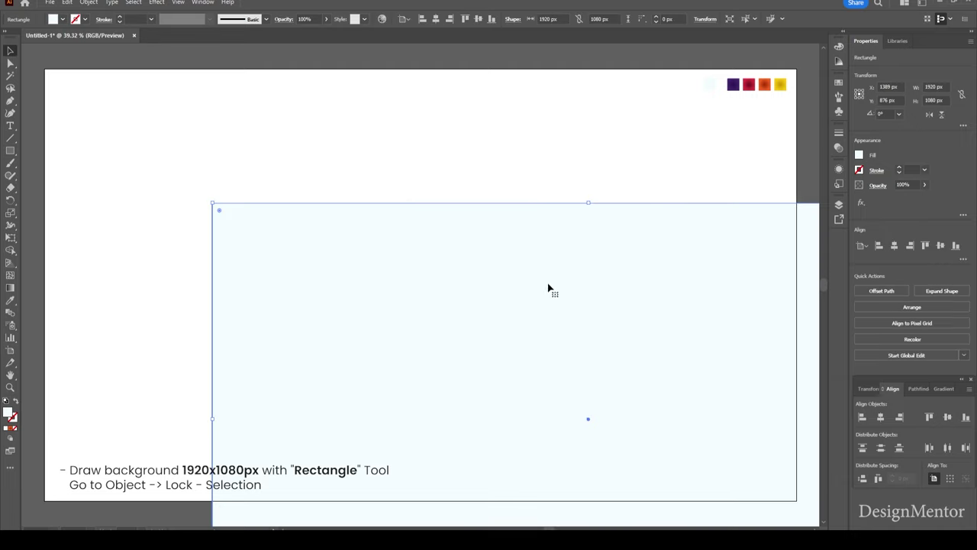
# Step: Send the rectangle to the back, centre it on the artboard and lock it
pyautogui.rightClick(524, 277)
pyautogui.moveTo(552, 482)
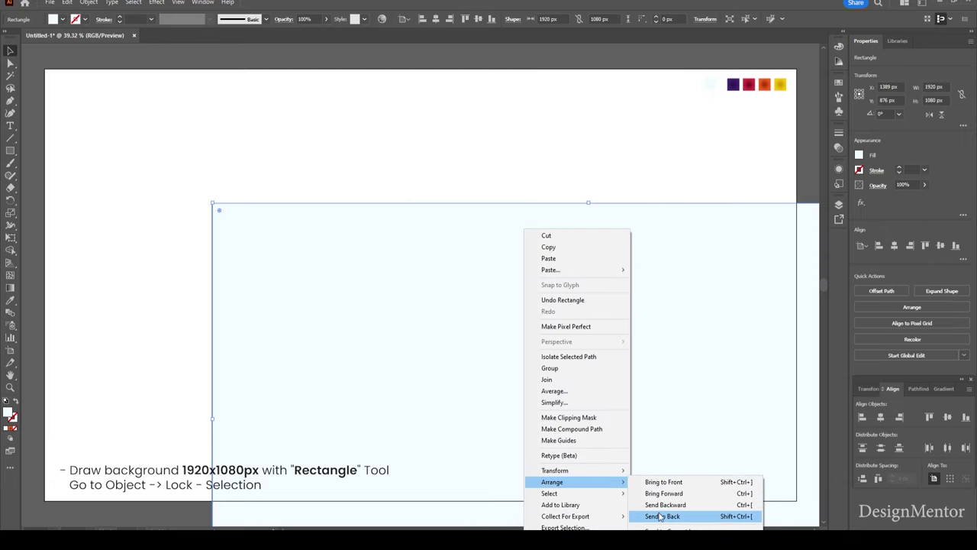
pyautogui.click(652, 516)
pyautogui.click(882, 418)
pyautogui.click(948, 417)
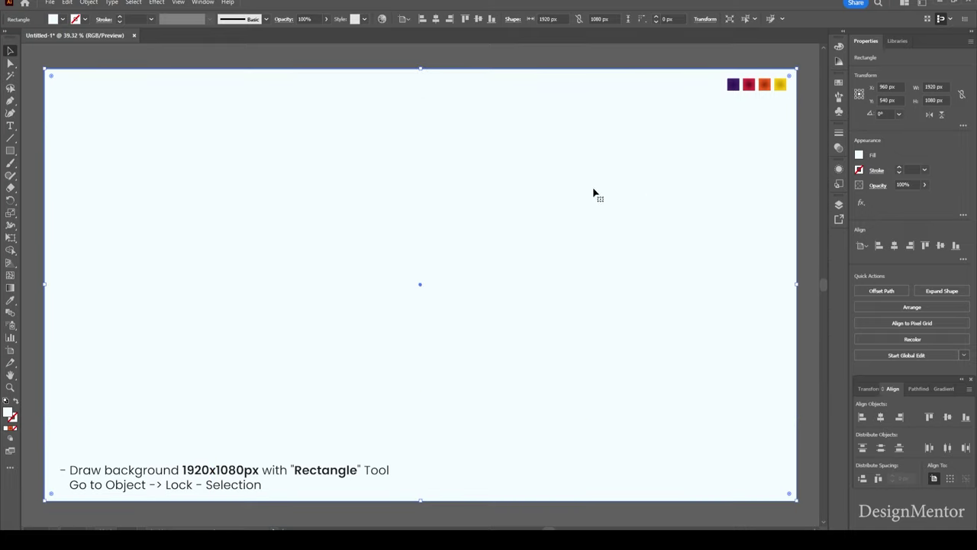
pyautogui.click(88, 3)
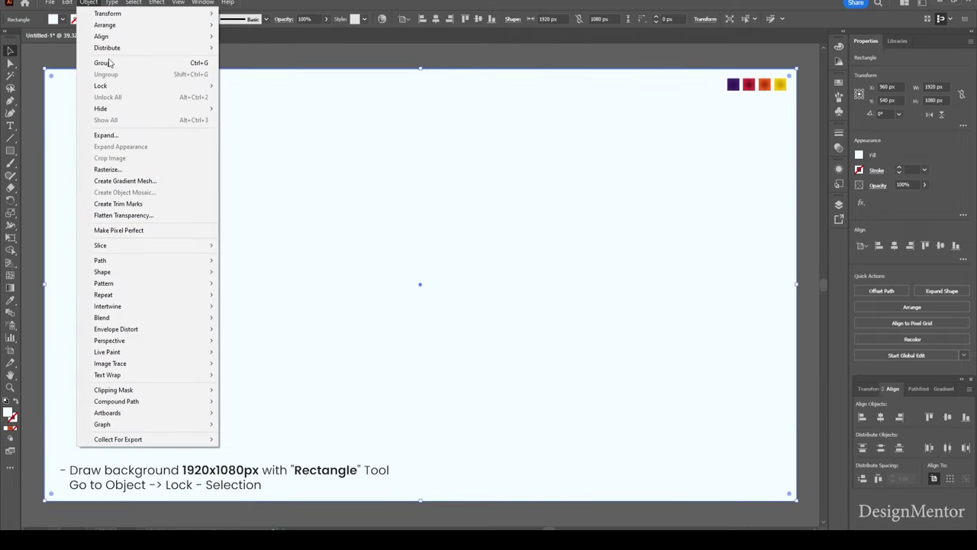
pyautogui.moveTo(101, 85)
pyautogui.click(278, 90)
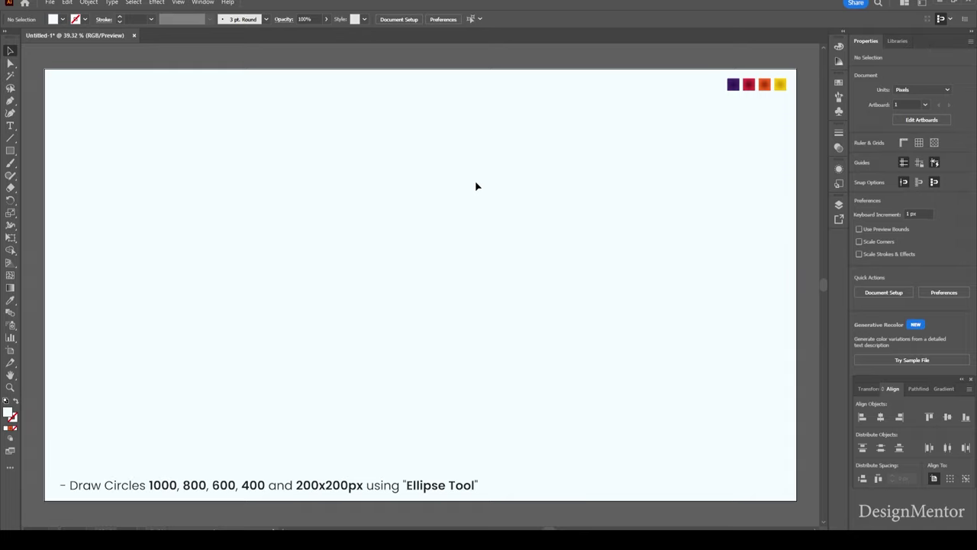
# Step: Set the stroke colour to black and the fill to None
pyautogui.press('i')
pyautogui.click(85, 19)
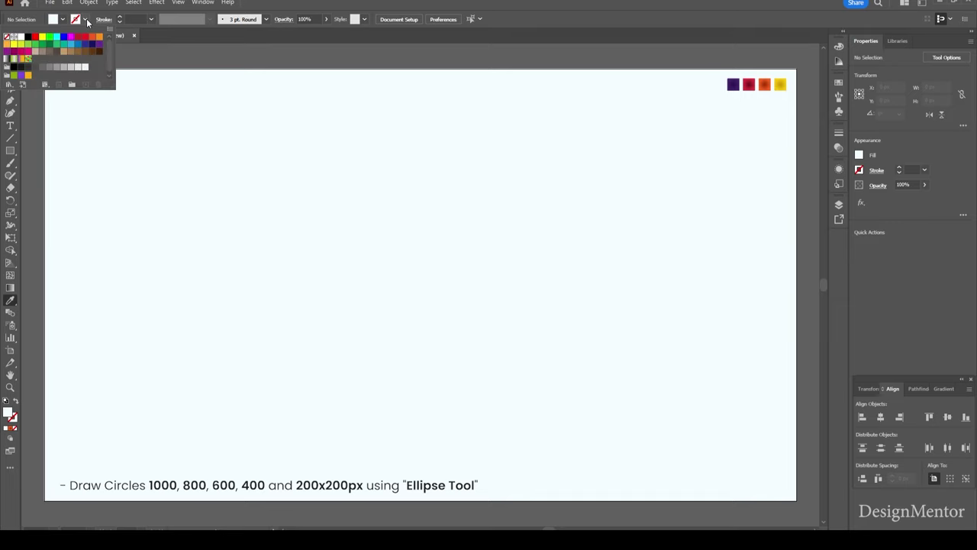
pyautogui.click(27, 40)
pyautogui.click(75, 20)
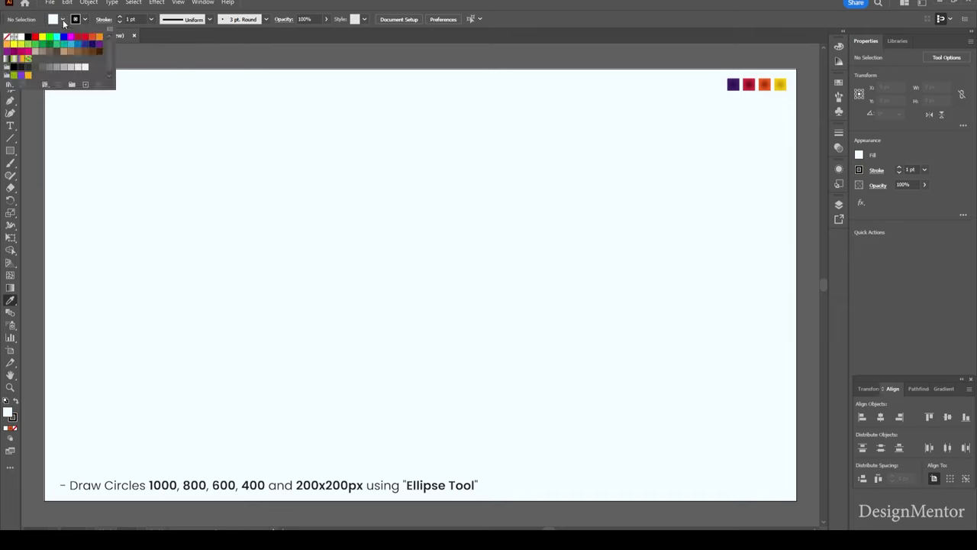
pyautogui.click(7, 38)
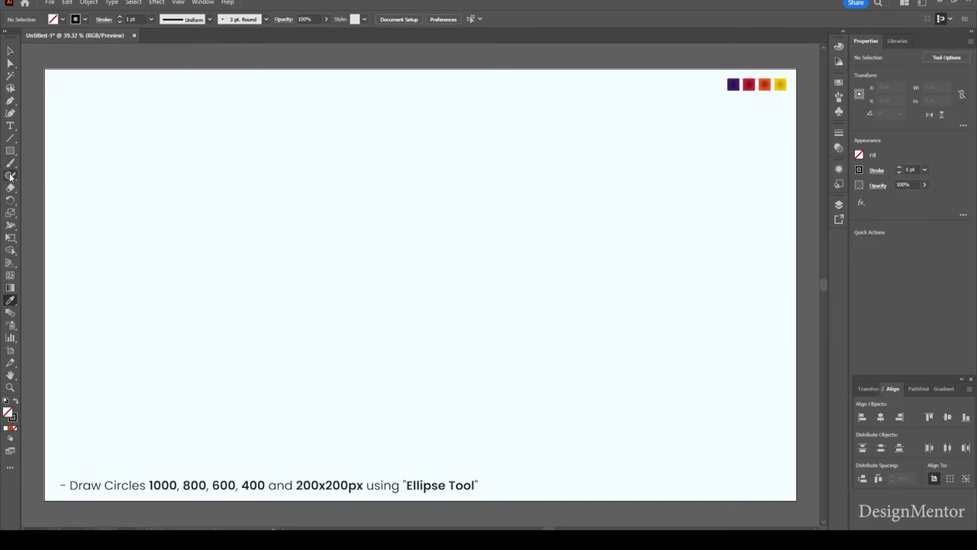
# Step: Draw a 1000×1000 px circle with the Ellipse tool and centre it on the artboard
pyautogui.click(11, 152)
pyautogui.click(50, 176)
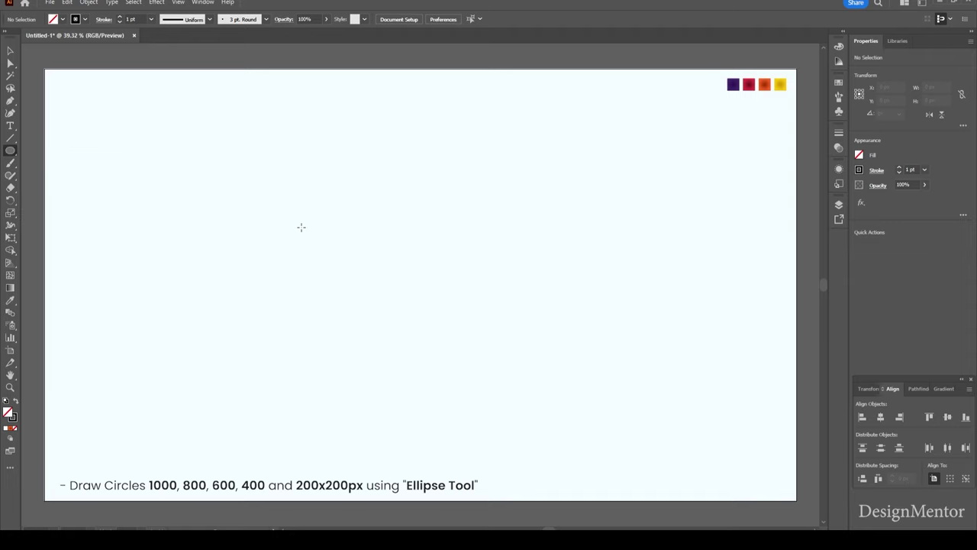
pyautogui.click(395, 239)
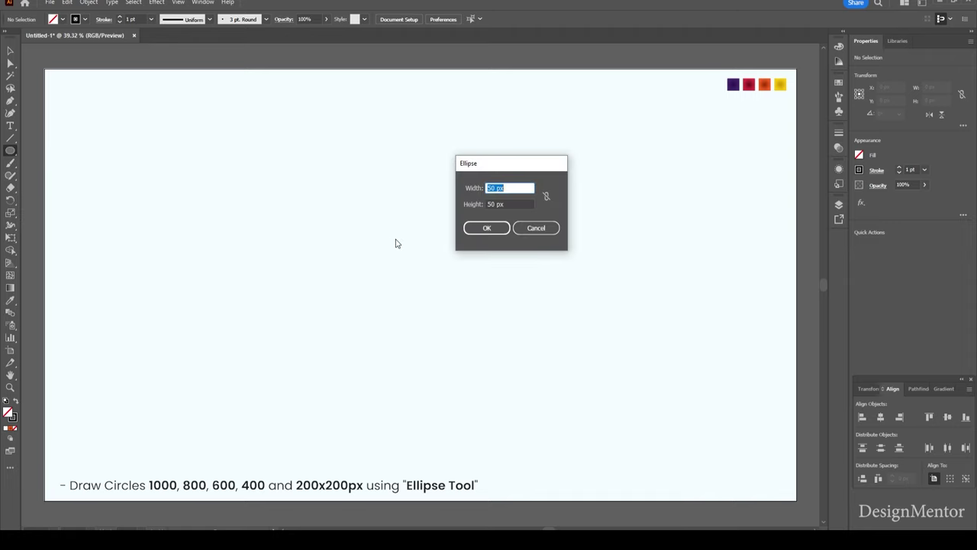
pyautogui.write('1000')
pyautogui.press('Tab')
pyautogui.write('100')
pyautogui.press('Return')
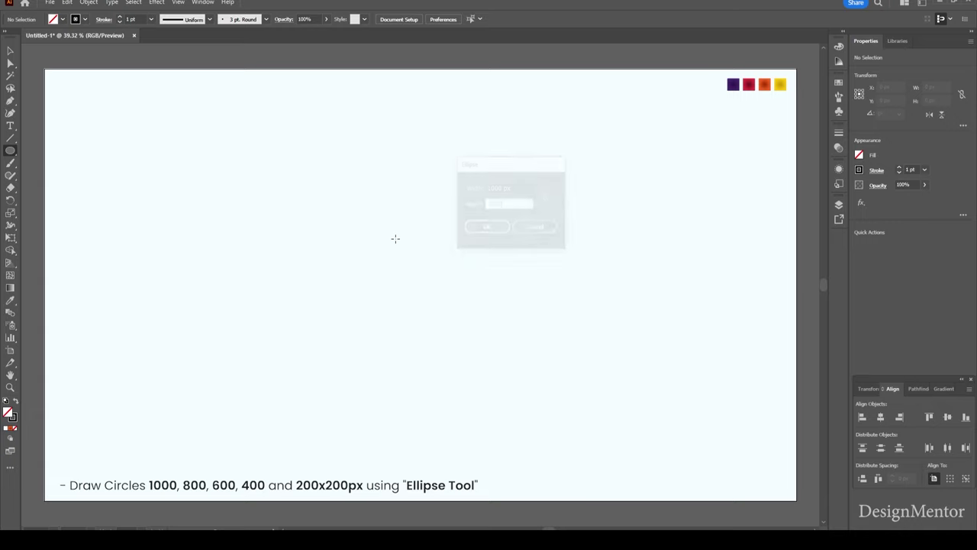
pyautogui.click(895, 245)
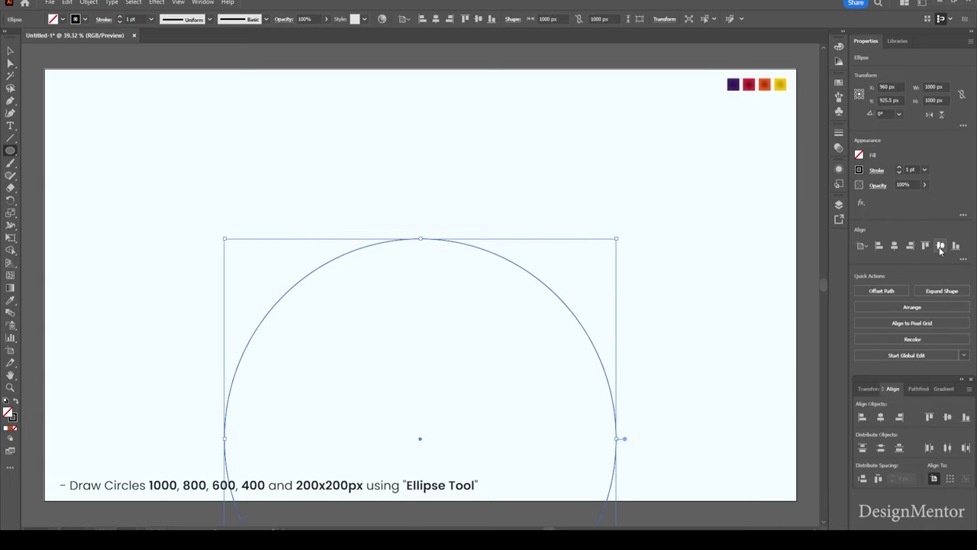
pyautogui.click(941, 245)
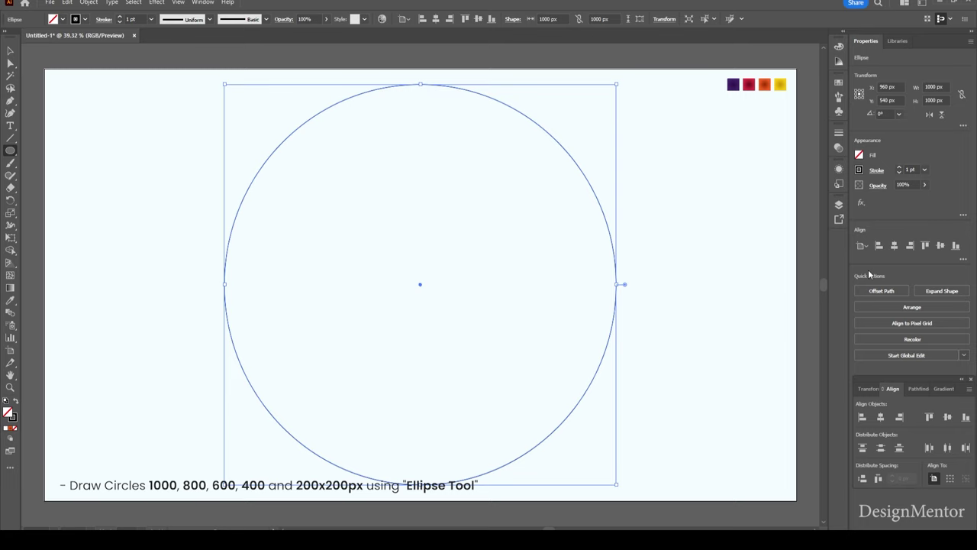
# Step: Paste an in-place copy of the 1000 px circle and resize it to 800×800 px
pyautogui.press('v')
pyautogui.click(658, 264)
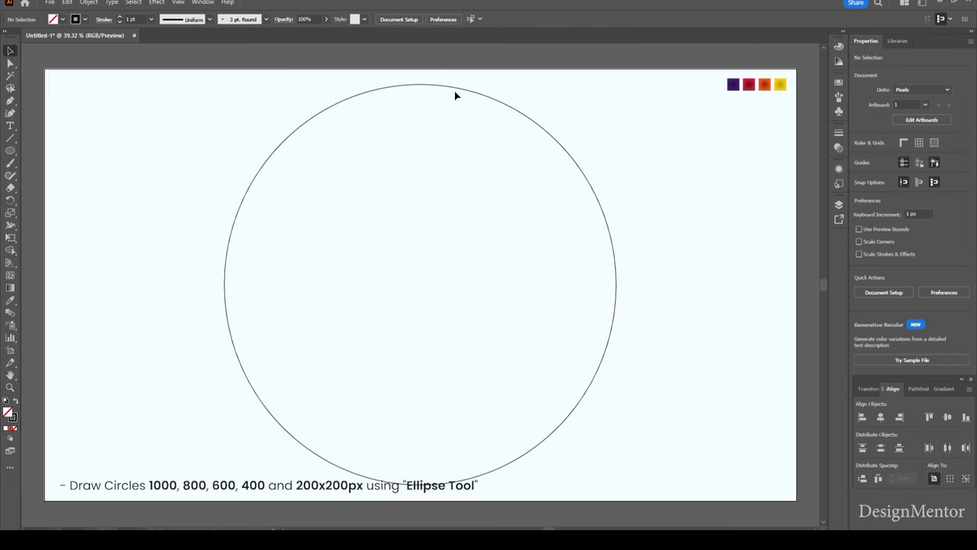
pyautogui.click(456, 91)
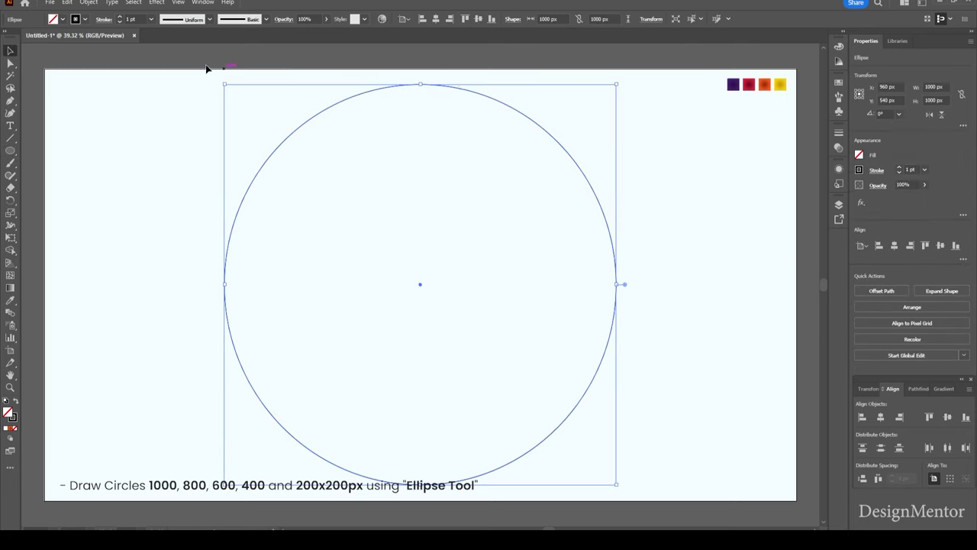
pyautogui.click(67, 4)
pyautogui.click(83, 51)
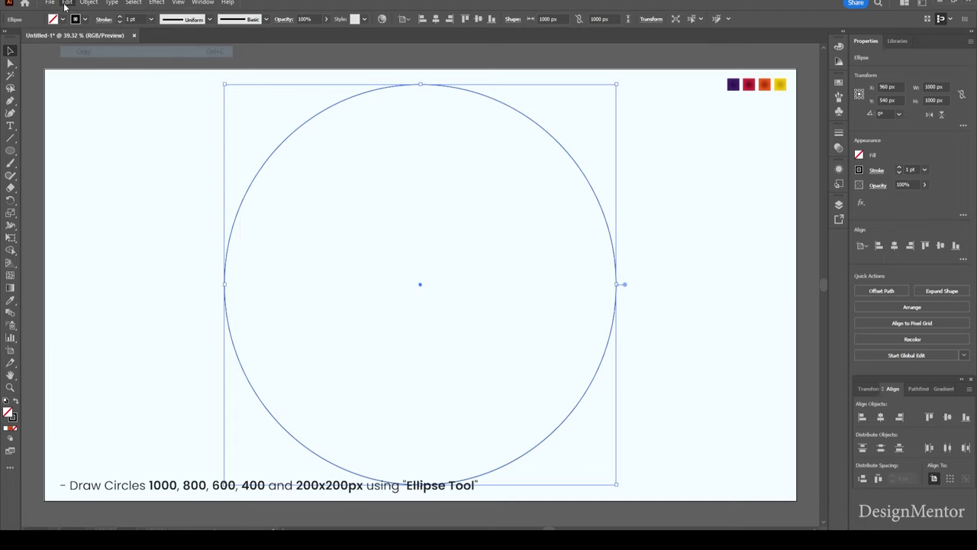
pyautogui.click(66, 4)
pyautogui.click(95, 74)
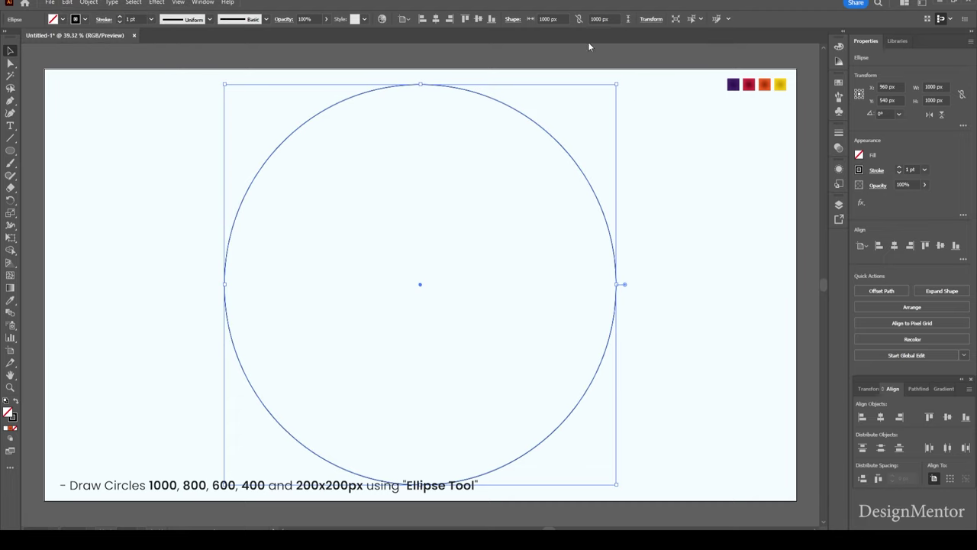
pyautogui.click(945, 87)
pyautogui.write('800')
pyautogui.press('Tab')
pyautogui.write('800')
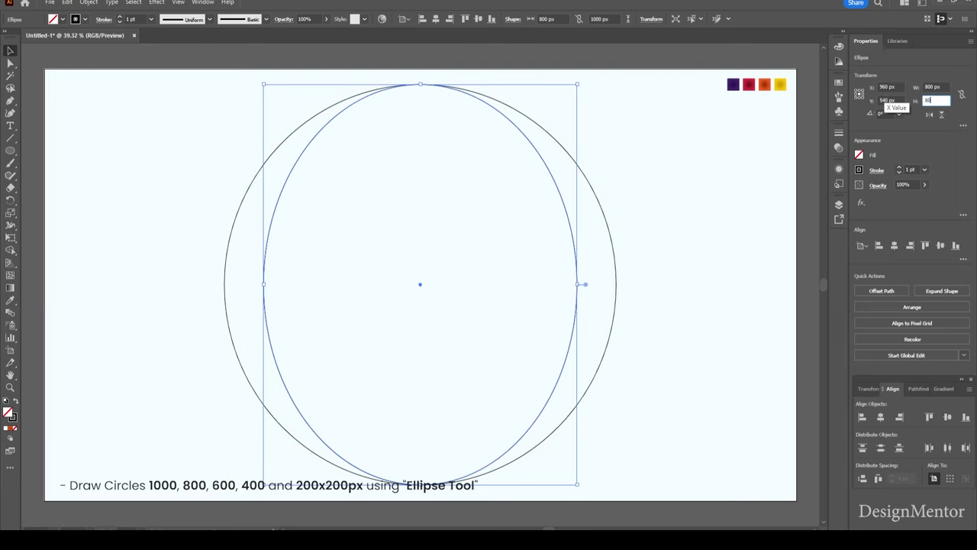
pyautogui.press('Return')
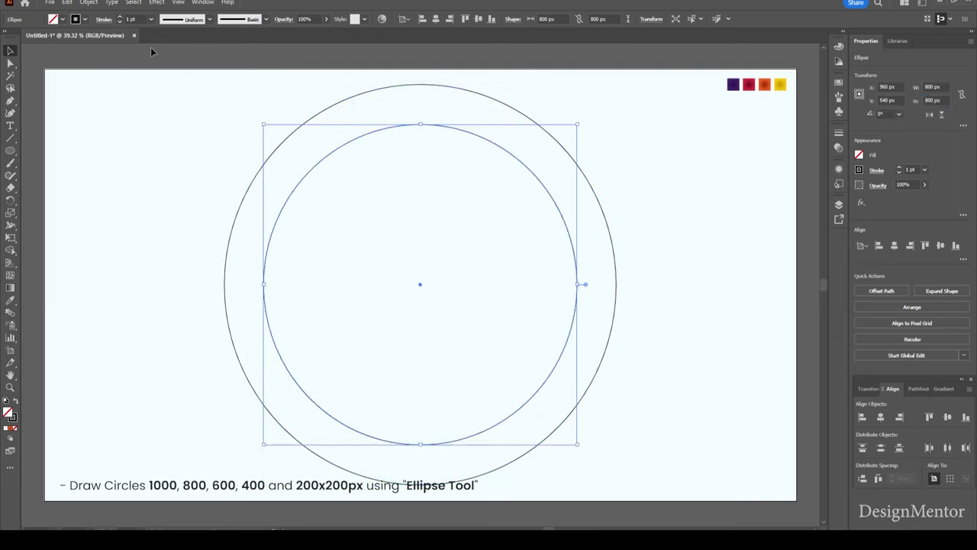
# Step: Paste an in-place copy of the 800 px circle and resize it to 600×600 px
pyautogui.click(67, 3)
pyautogui.click(84, 51)
pyautogui.click(67, 3)
pyautogui.click(104, 76)
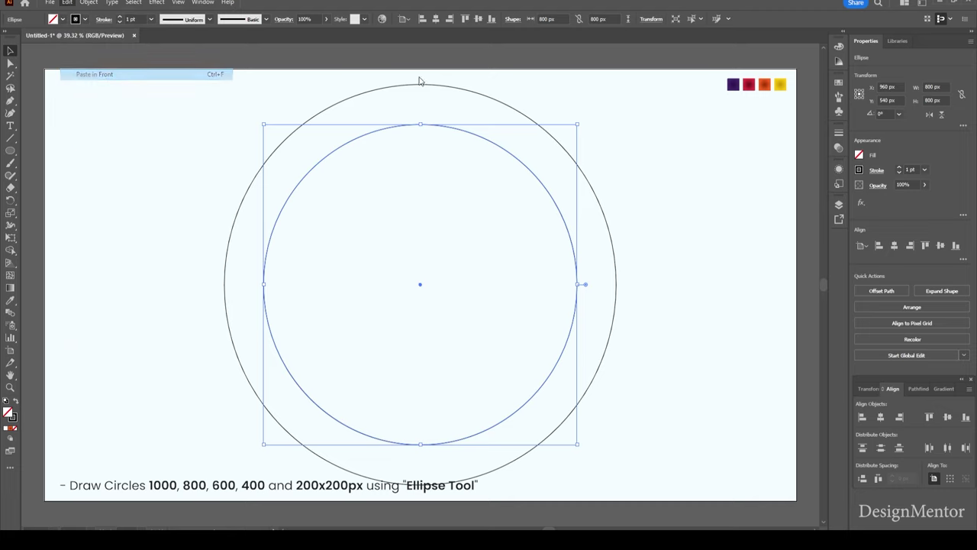
pyautogui.click(944, 86)
pyautogui.write('600')
pyautogui.press('Tab')
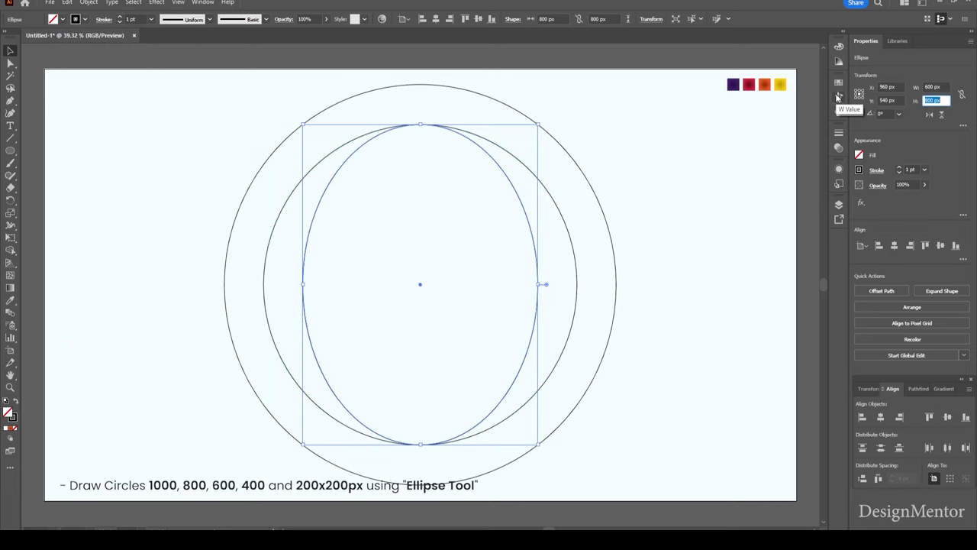
pyautogui.write('600')
pyautogui.press('Return')
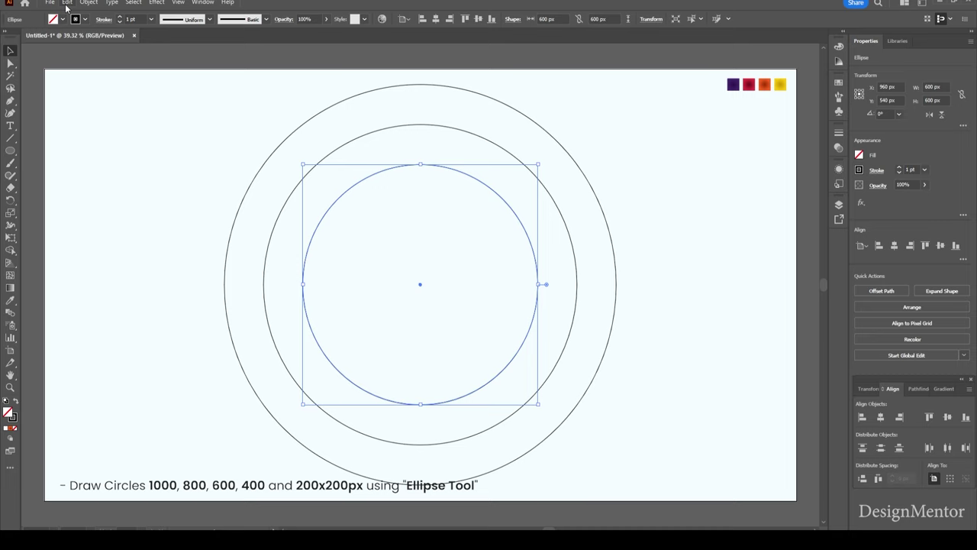
# Step: Paste an in-place copy of the 600 px circle and resize it to 400×400 px
pyautogui.click(67, 3)
pyautogui.click(87, 52)
pyautogui.click(67, 4)
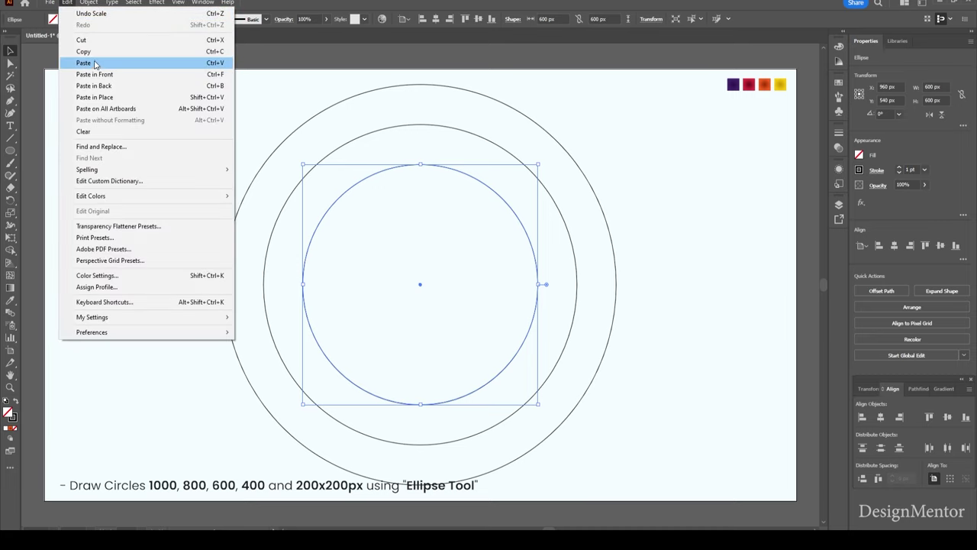
pyautogui.click(94, 75)
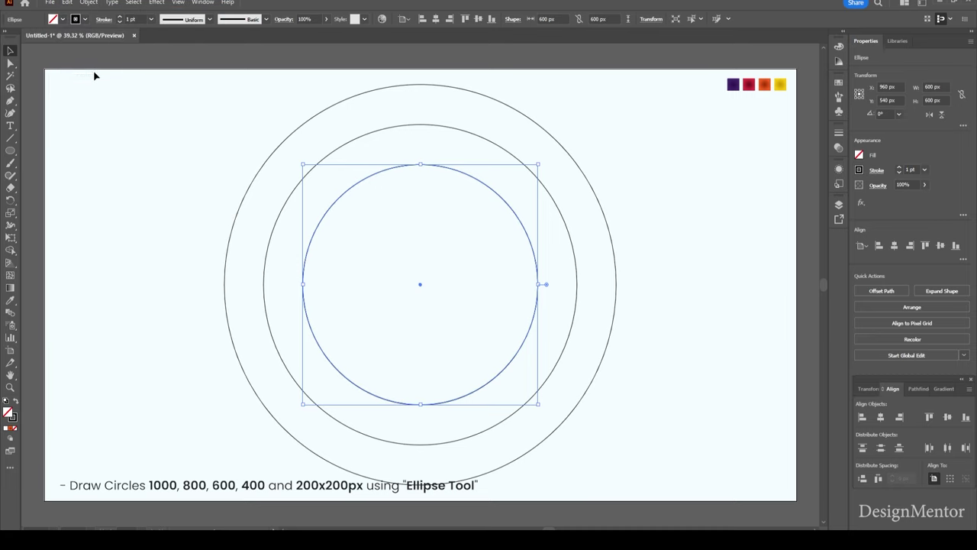
pyautogui.doubleClick(941, 86)
pyautogui.write('400')
pyautogui.press('Tab')
pyautogui.write('4')
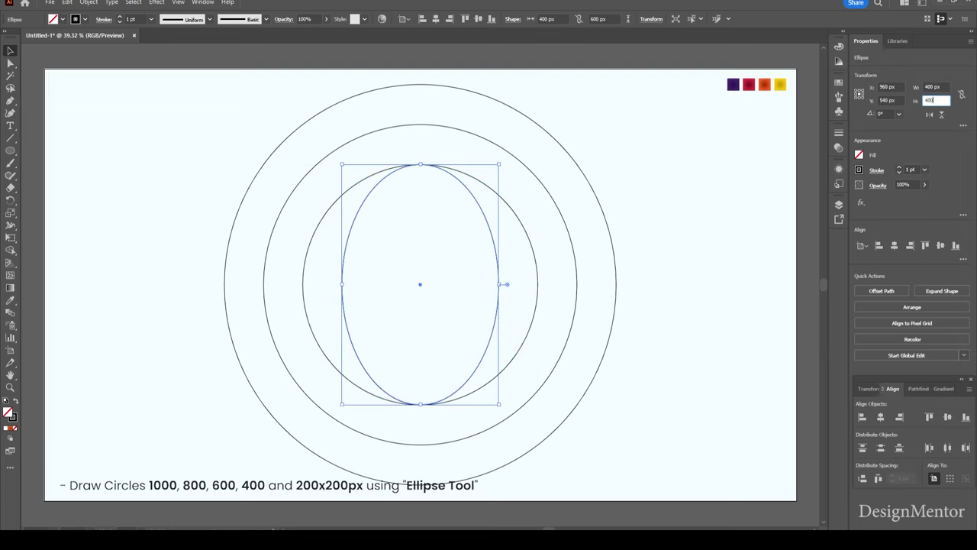
pyautogui.press('Return')
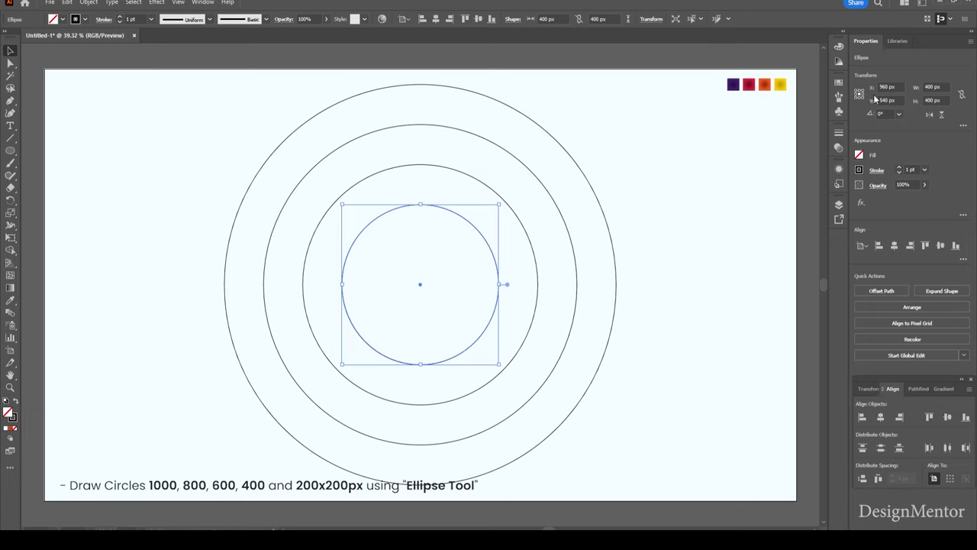
# Step: Paste an in-place copy of the 400 px circle and resize it to 200×200 px
pyautogui.click(67, 2)
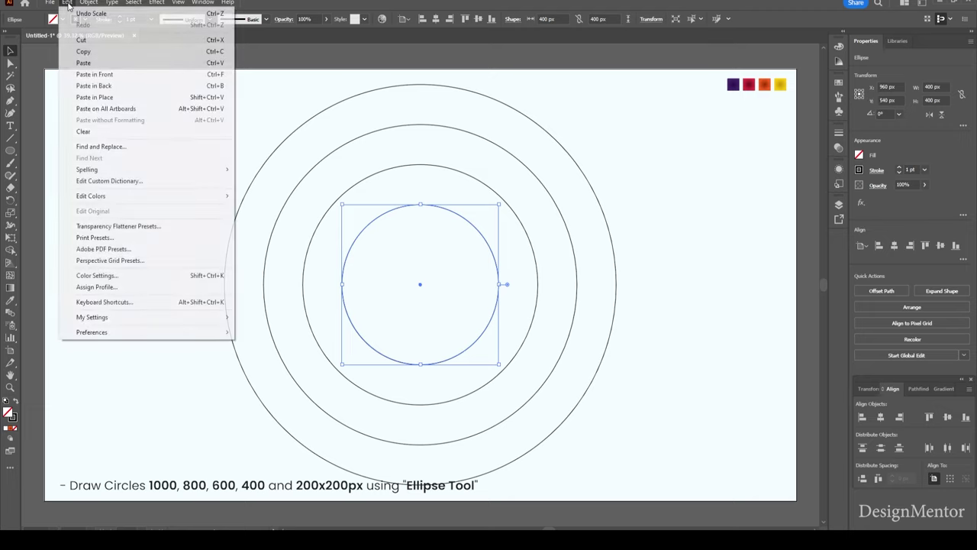
pyautogui.click(84, 52)
pyautogui.click(67, 3)
pyautogui.click(95, 74)
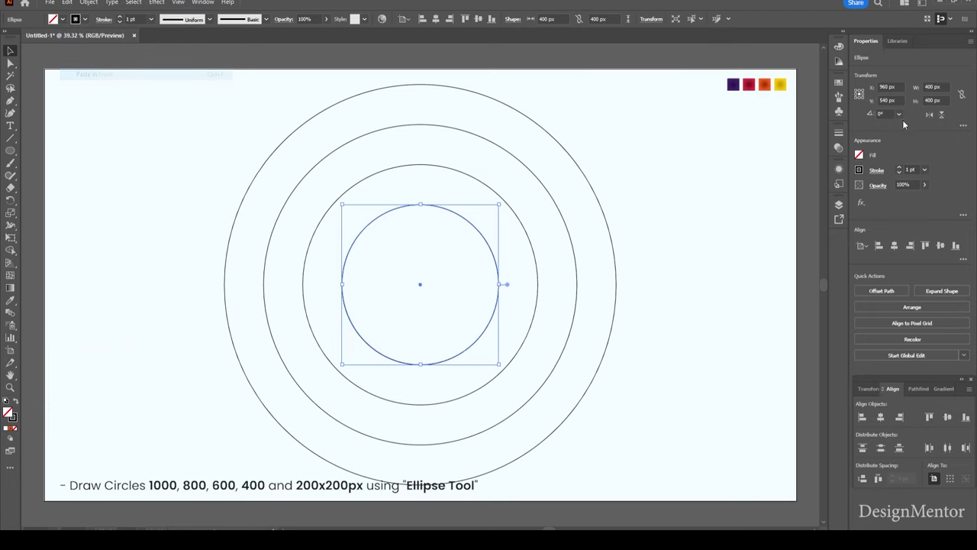
pyautogui.click(947, 89)
pyautogui.write('200')
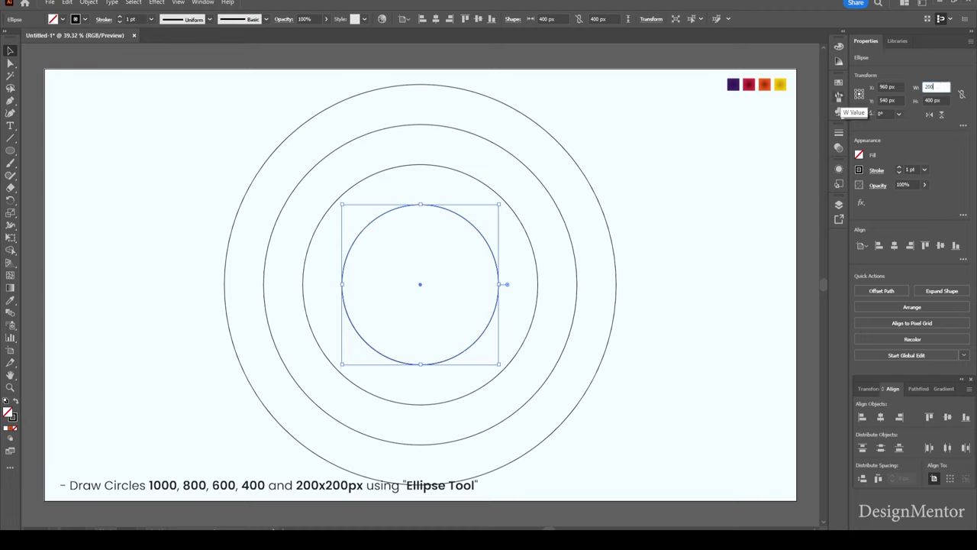
pyautogui.press('Tab')
pyautogui.write('200')
pyautogui.press('Return')
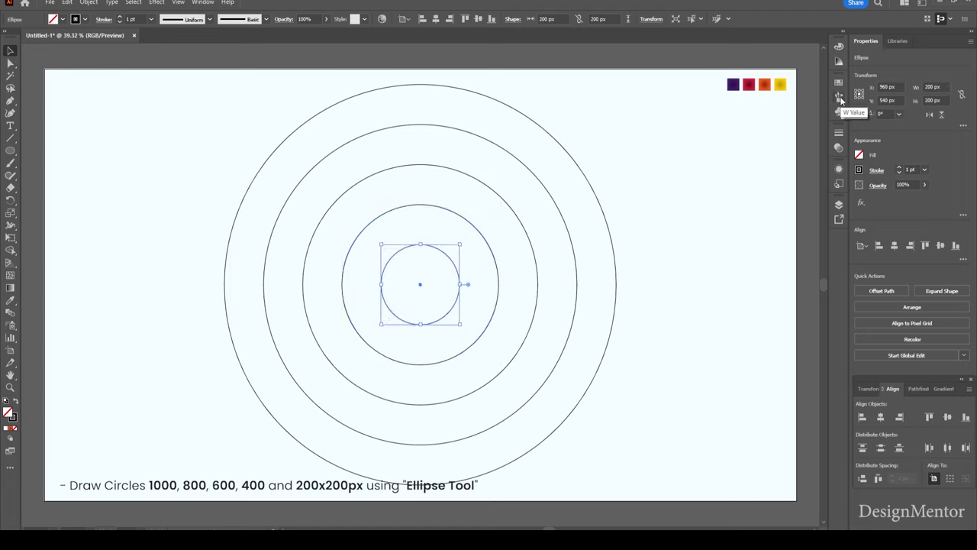
pyautogui.click(719, 165)
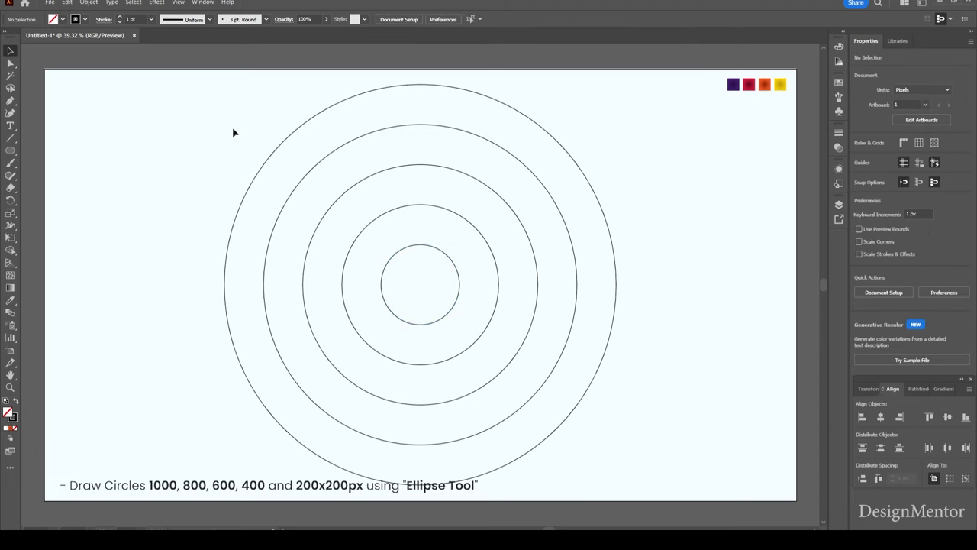
# Step: Draw a horizontal line across the circles and centre it vertically on the artboard
pyautogui.moveTo(207, 149); pyautogui.dragTo(628, 372)
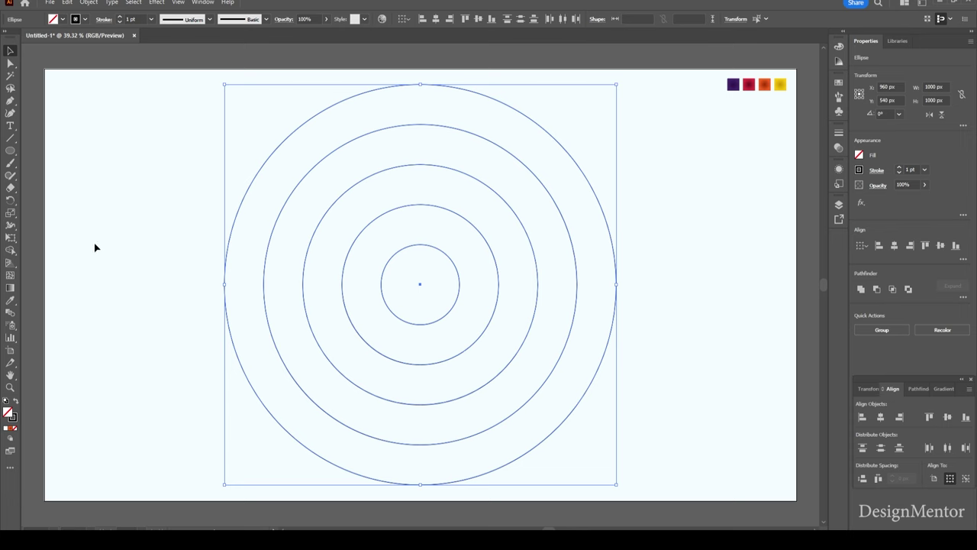
pyautogui.click(91, 119)
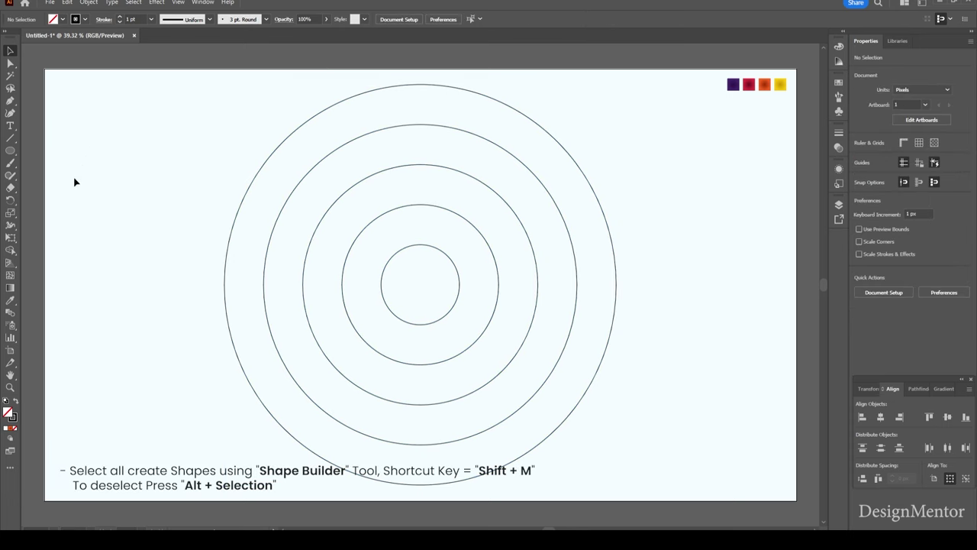
pyautogui.click(11, 139)
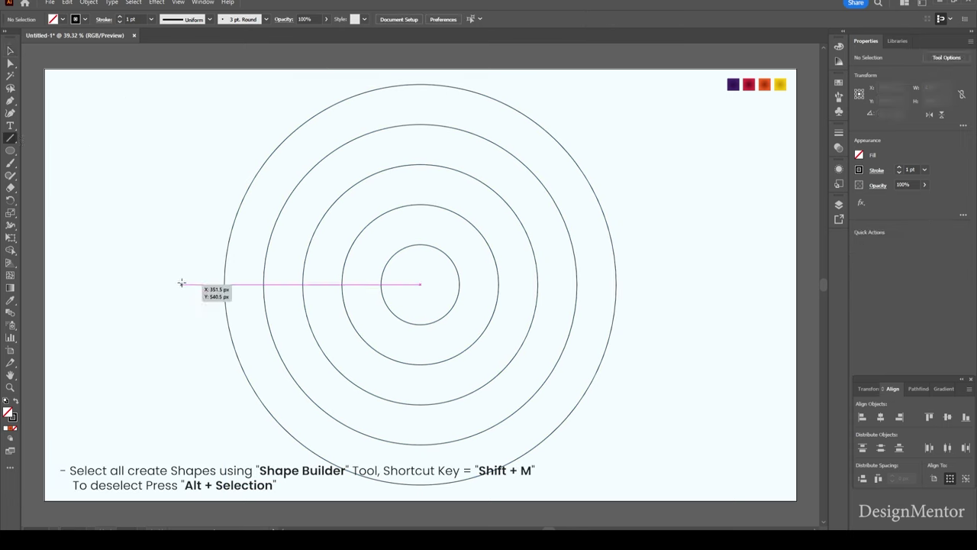
pyautogui.moveTo(181, 274); pyautogui.dragTo(660, 273)
pyautogui.press('v')
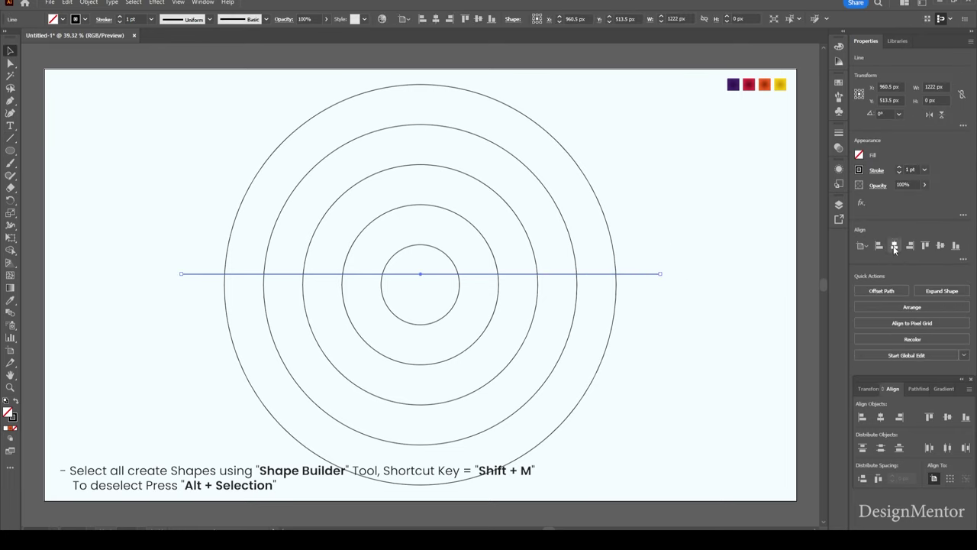
pyautogui.click(941, 246)
pyautogui.click(724, 271)
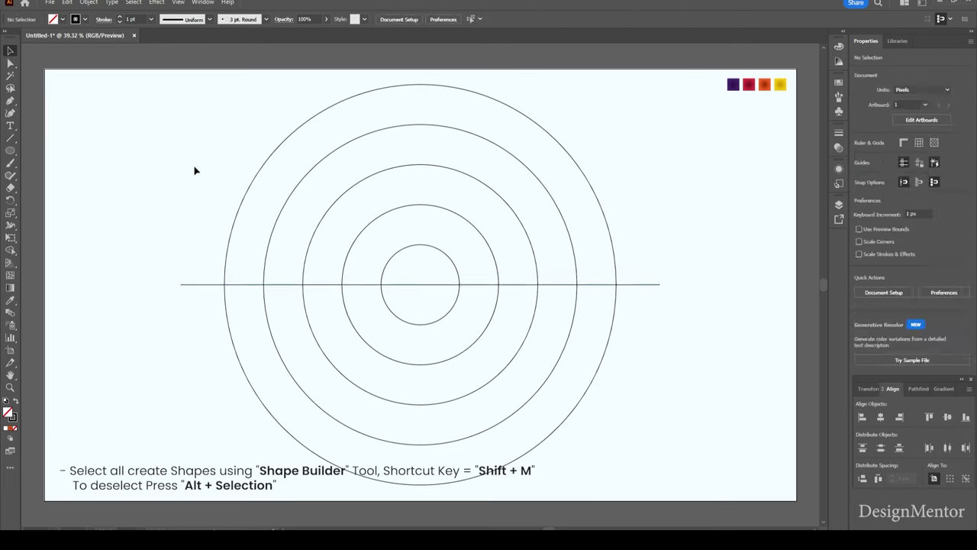
# Step: Remove all the circles' lower halves with Shape Builder and delete both leftover line ends
pyautogui.moveTo(208, 151); pyautogui.dragTo(631, 370)
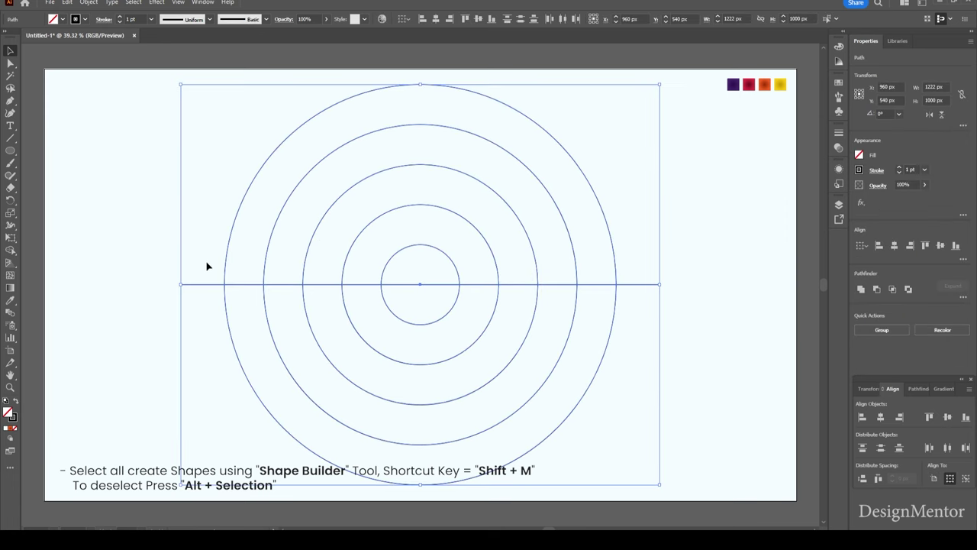
pyautogui.click(10, 250)
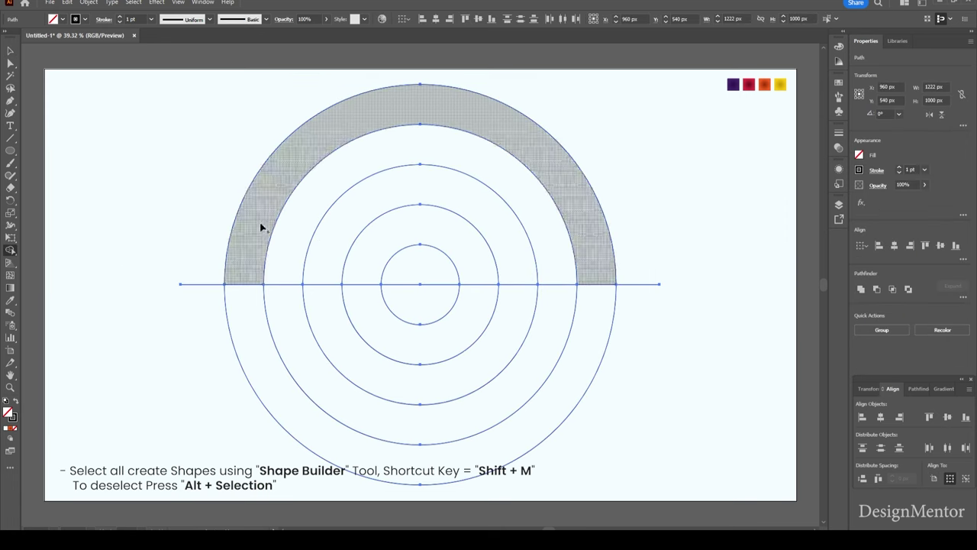
pyautogui.moveTo(603, 421); pyautogui.dragTo(422, 306)
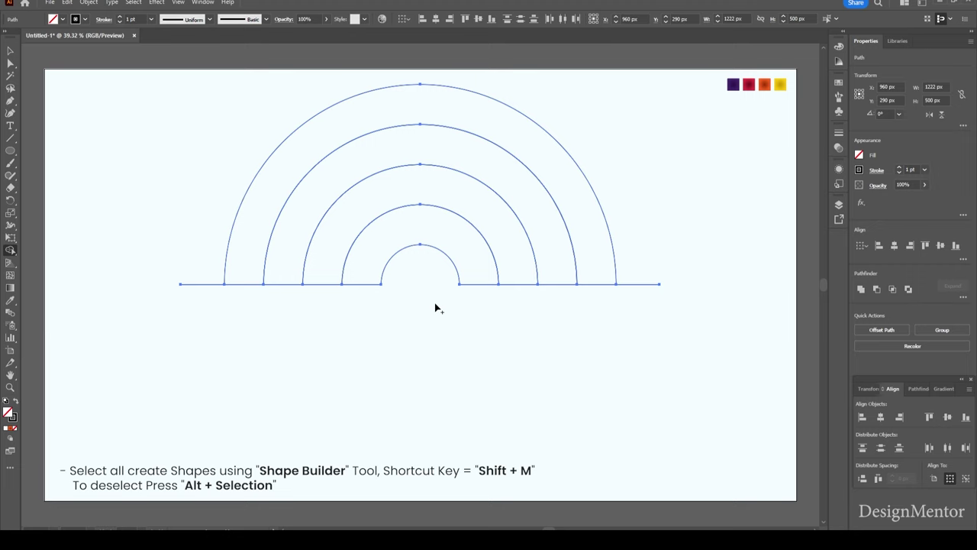
pyautogui.press('v')
pyautogui.click(615, 326)
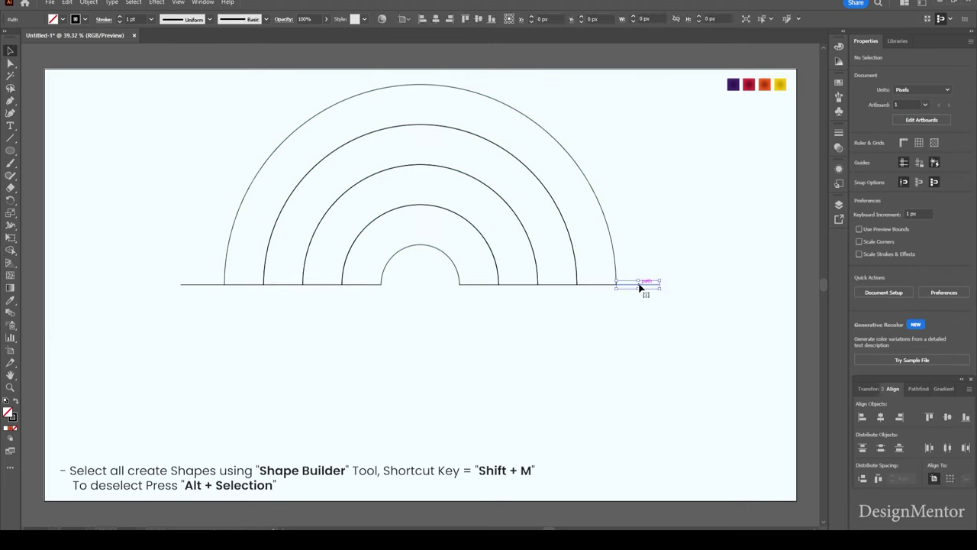
pyautogui.press('Delete')
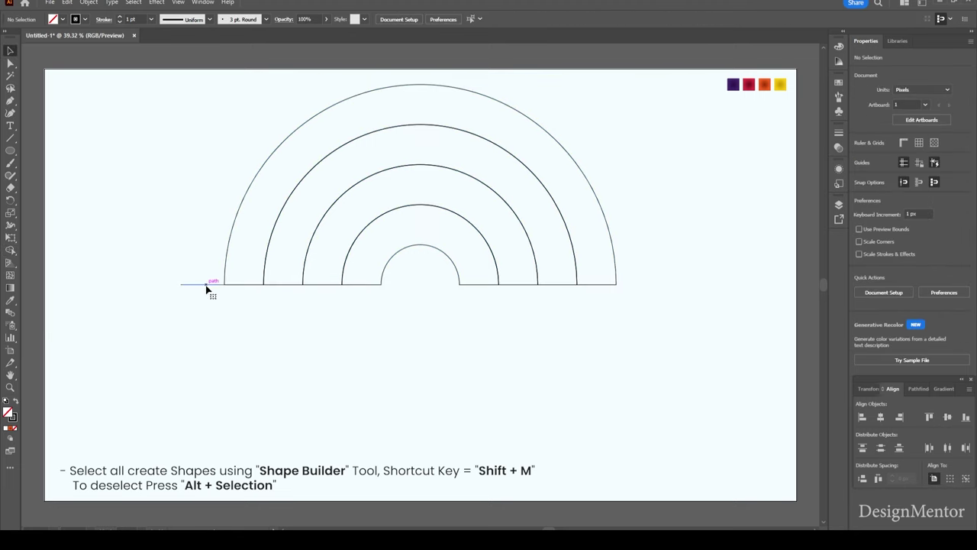
pyautogui.click(205, 284)
pyautogui.press('Delete')
# Step: Fill the outermost arc with the purple swatch and the second arc with red
pyautogui.click(304, 124)
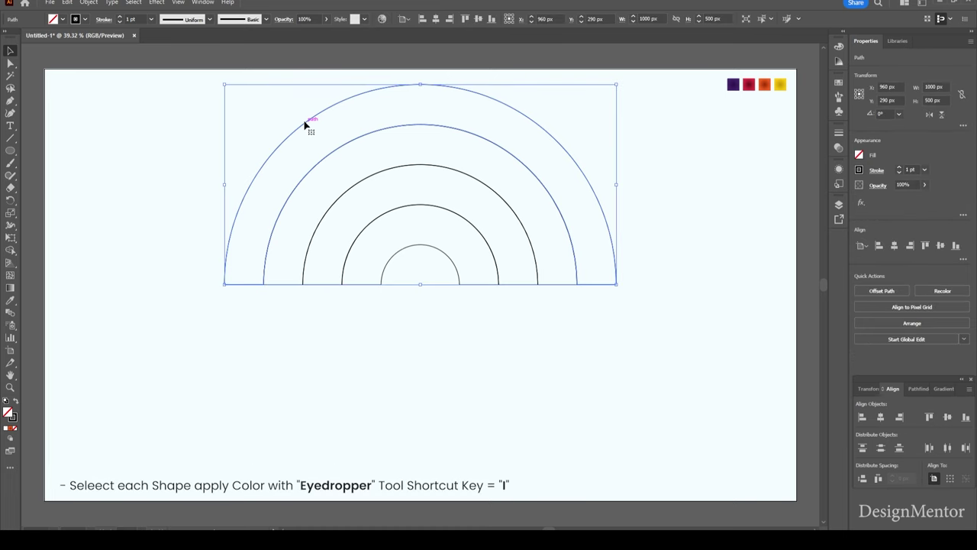
pyautogui.rightClick(305, 125)
pyautogui.click(109, 303)
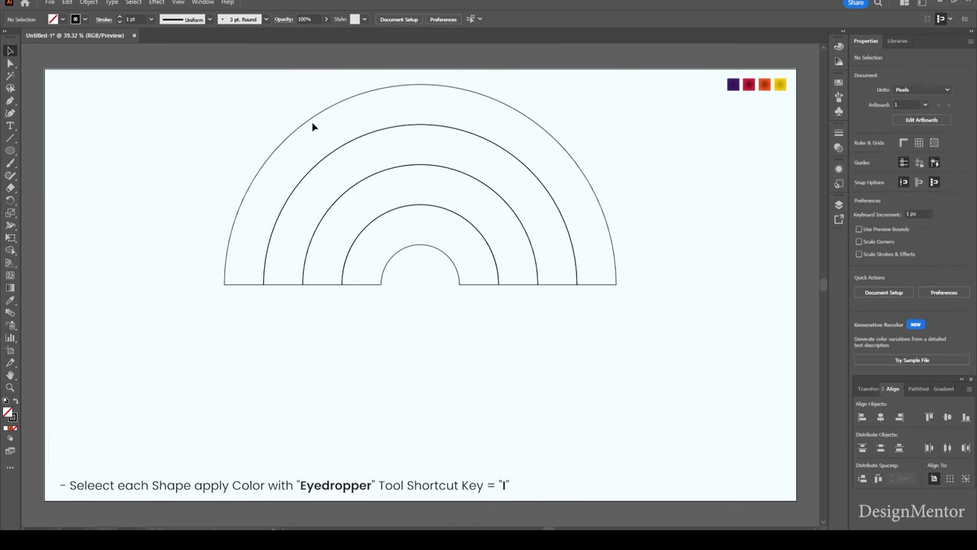
pyautogui.click(314, 121)
pyautogui.press('i')
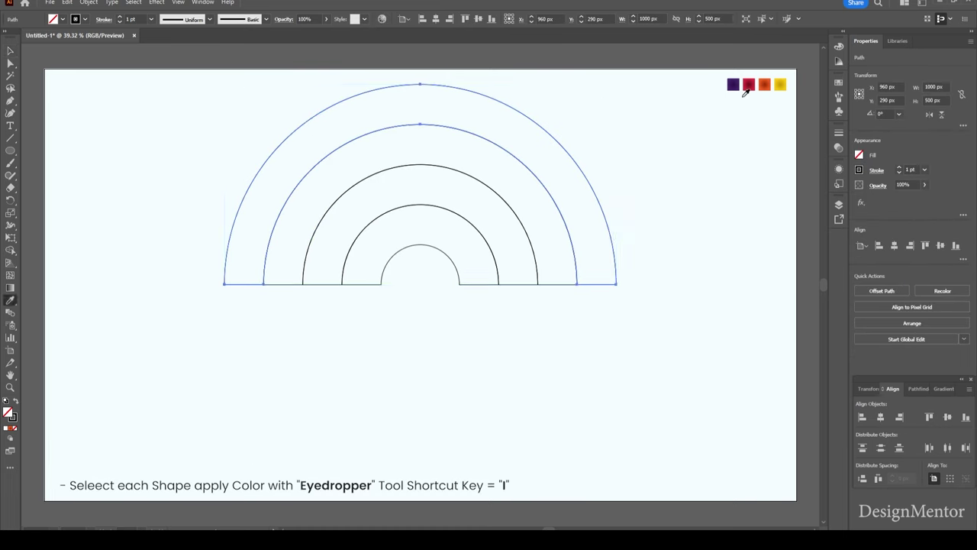
pyautogui.click(734, 86)
pyautogui.press('v')
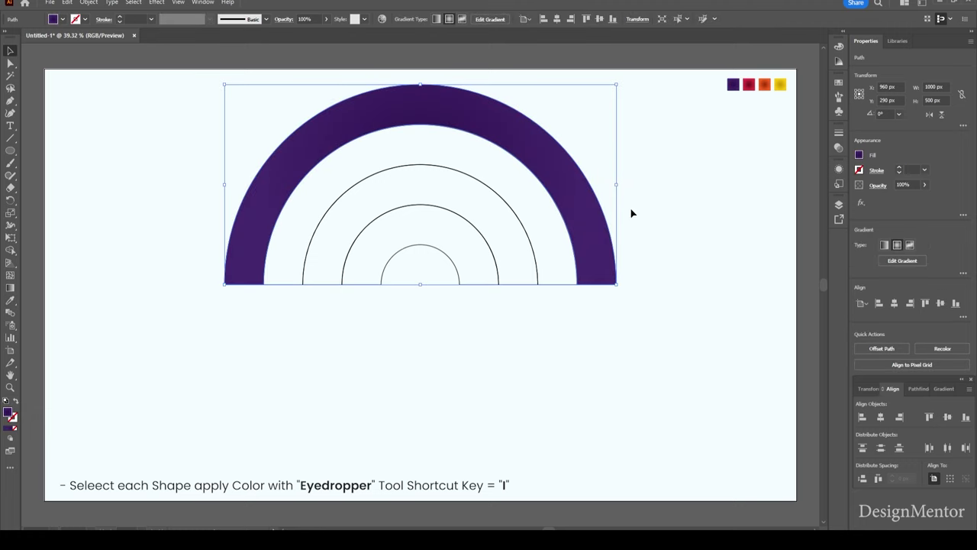
pyautogui.click(632, 212)
pyautogui.click(539, 180)
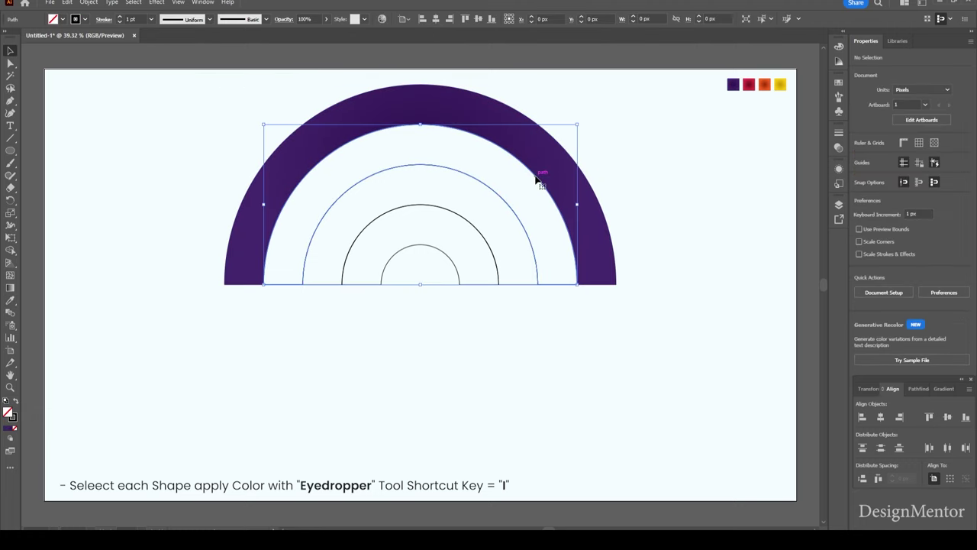
pyautogui.press('i')
pyautogui.click(749, 83)
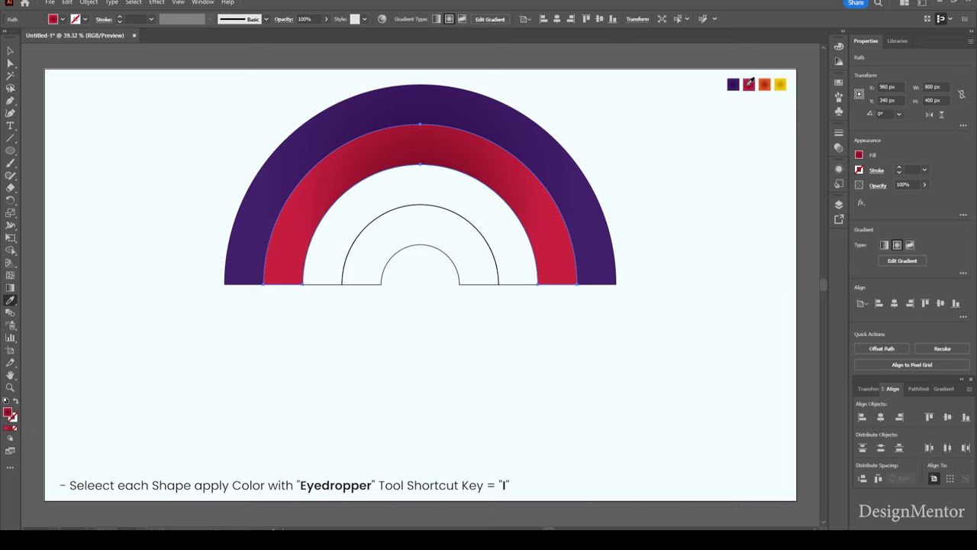
pyautogui.press('v')
pyautogui.click(697, 220)
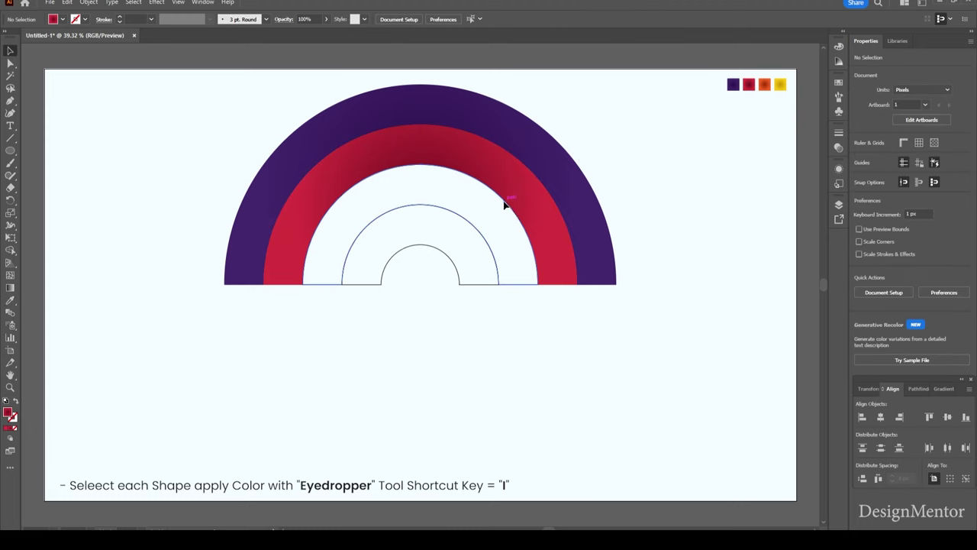
# Step: Fill the third arc with the orange swatch and the innermost band with yellow
pyautogui.click(504, 204)
pyautogui.press('i')
pyautogui.click(764, 87)
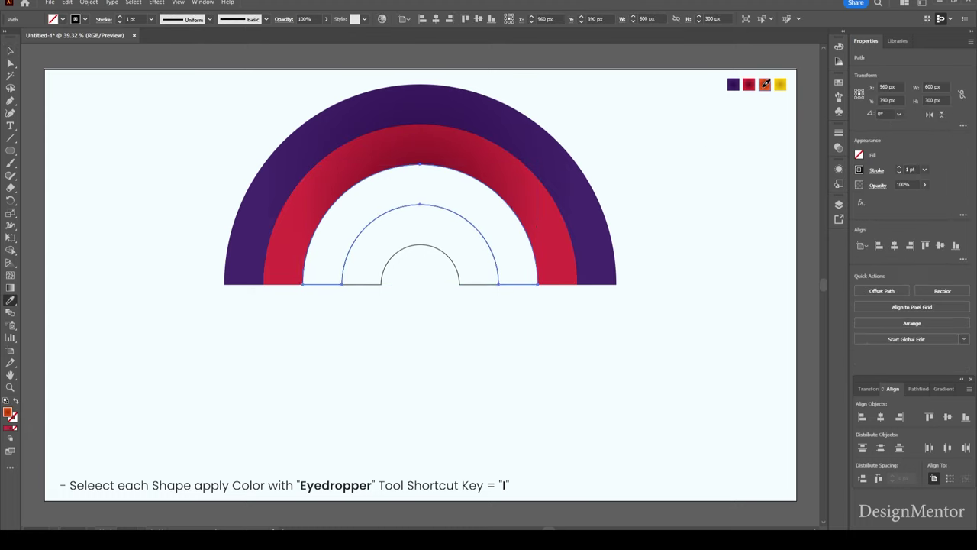
pyautogui.press('v')
pyautogui.click(683, 270)
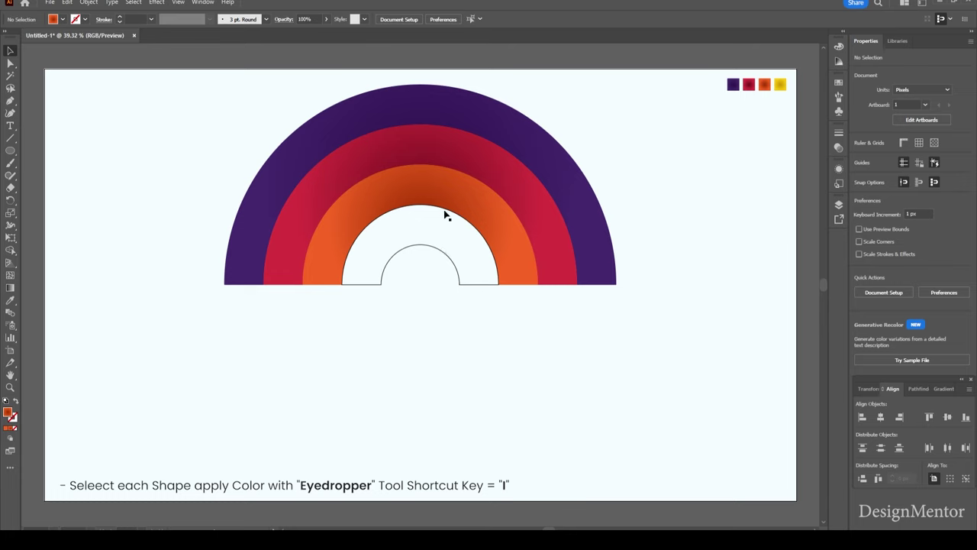
pyautogui.click(446, 215)
pyautogui.press('i')
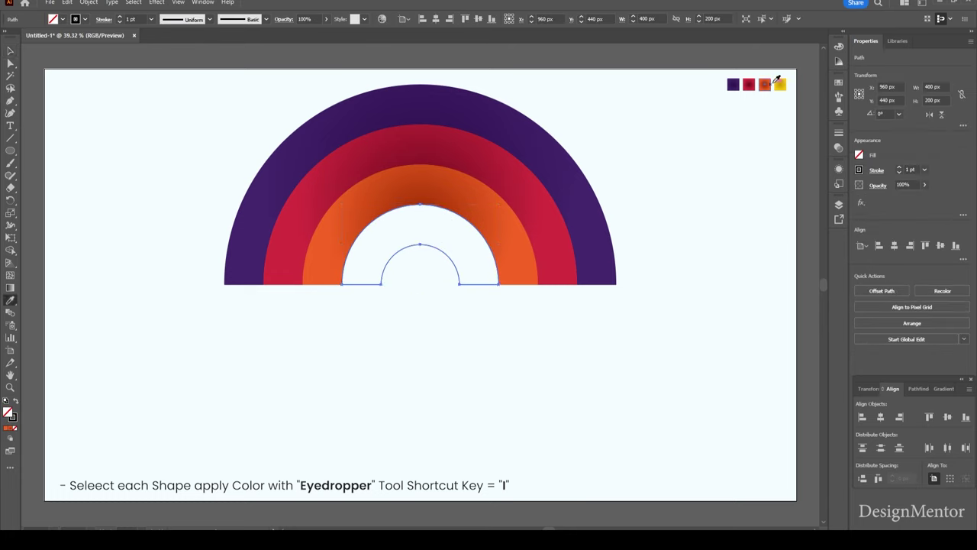
pyautogui.click(778, 82)
pyautogui.press('v')
pyautogui.click(682, 282)
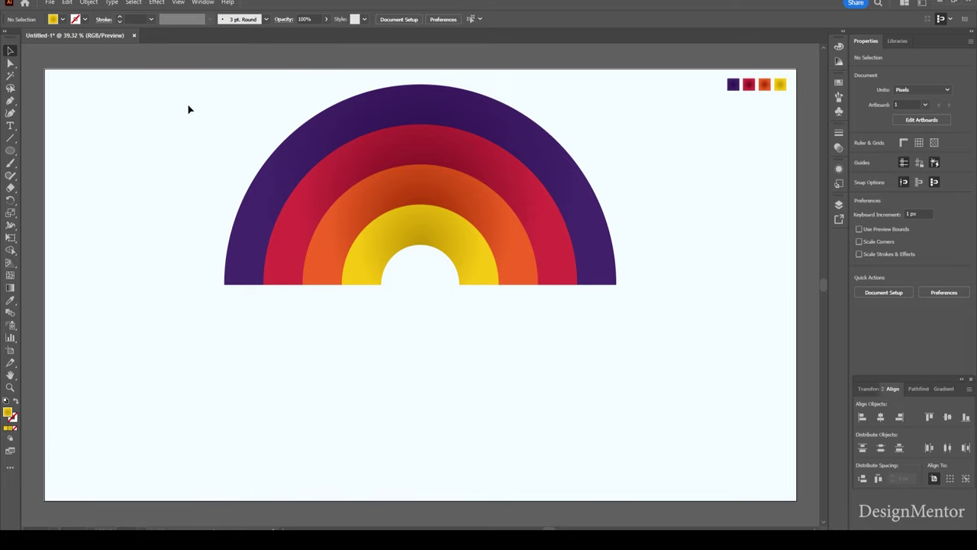
# Step: Give new lines a coloured stroke with no fill
pyautogui.moveTo(186, 106); pyautogui.dragTo(660, 317)
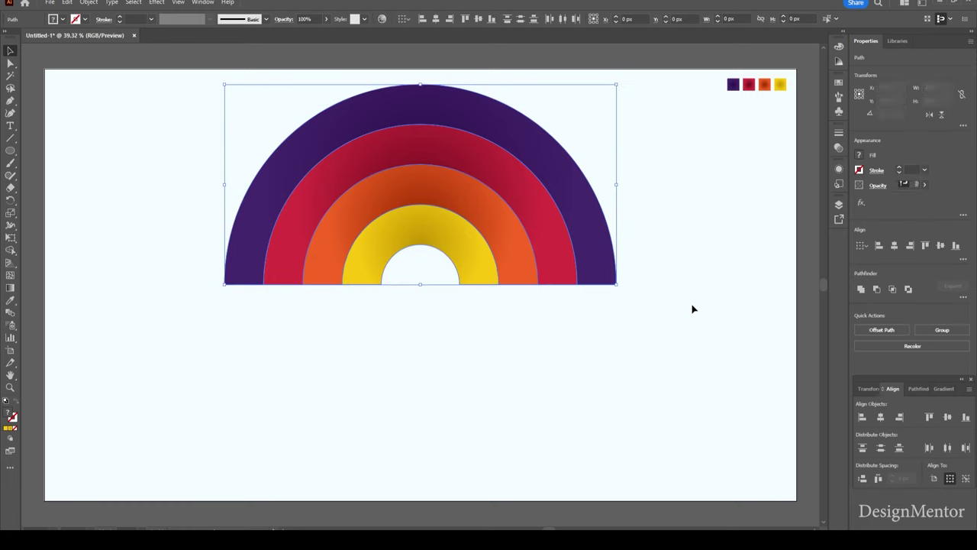
pyautogui.click(217, 153)
pyautogui.click(85, 19)
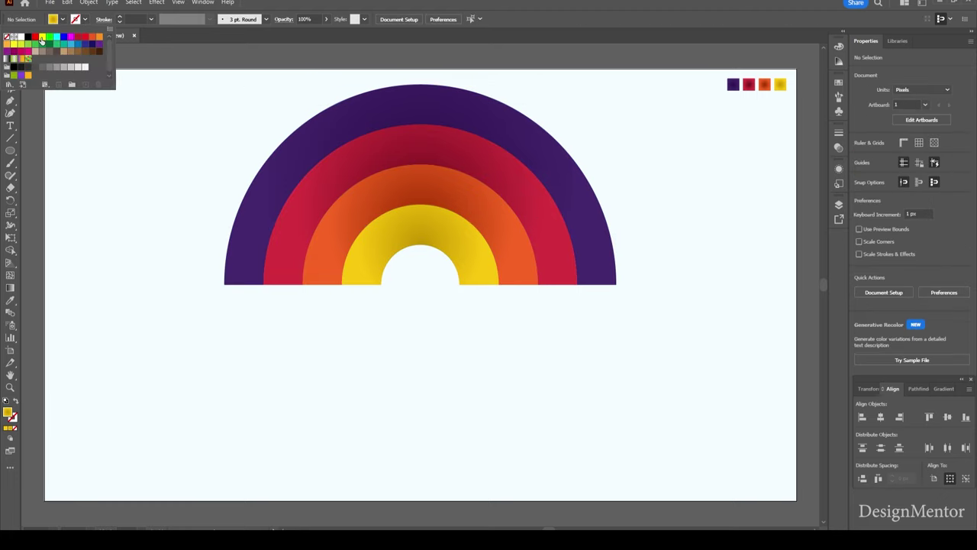
pyautogui.click(19, 41)
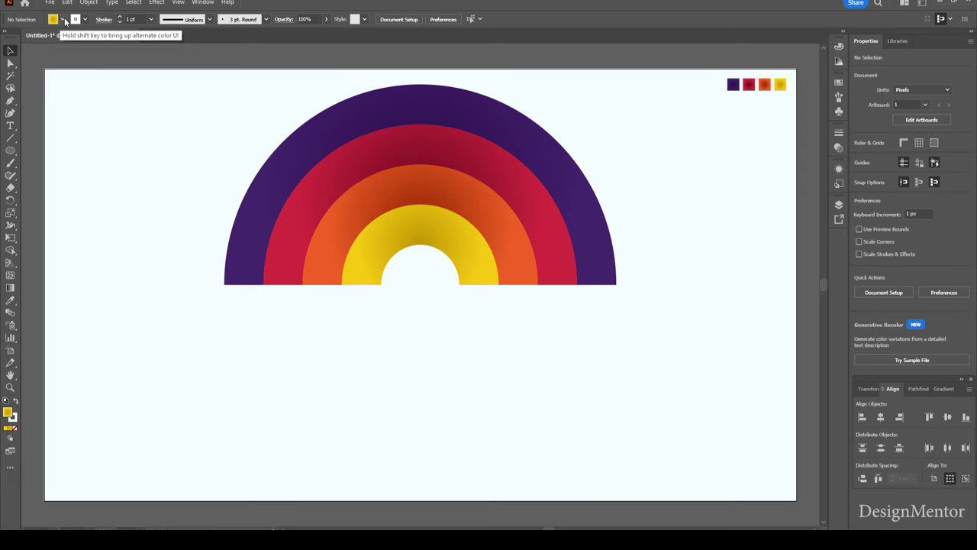
pyautogui.click(65, 19)
pyautogui.click(7, 38)
# Step: Draw a diagonal line from the rainbow's centre up-left, extending past the outer arc
pyautogui.click(10, 137)
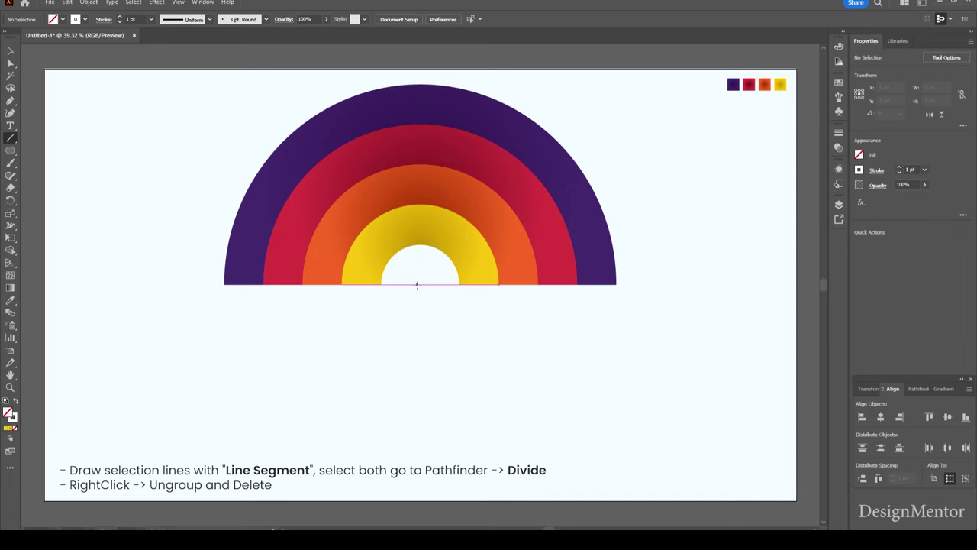
pyautogui.moveTo(416, 285); pyautogui.dragTo(249, 127)
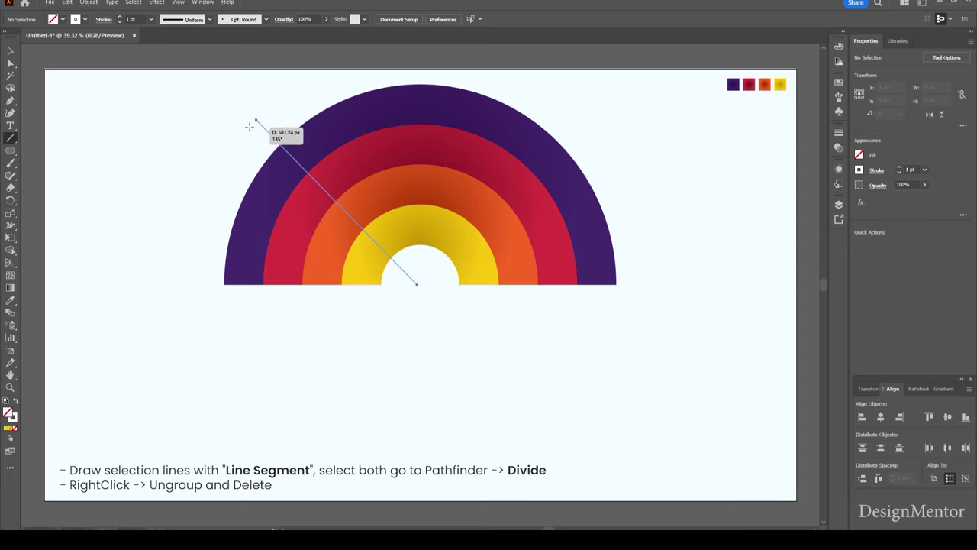
pyautogui.moveTo(249, 127); pyautogui.dragTo(277, 97)
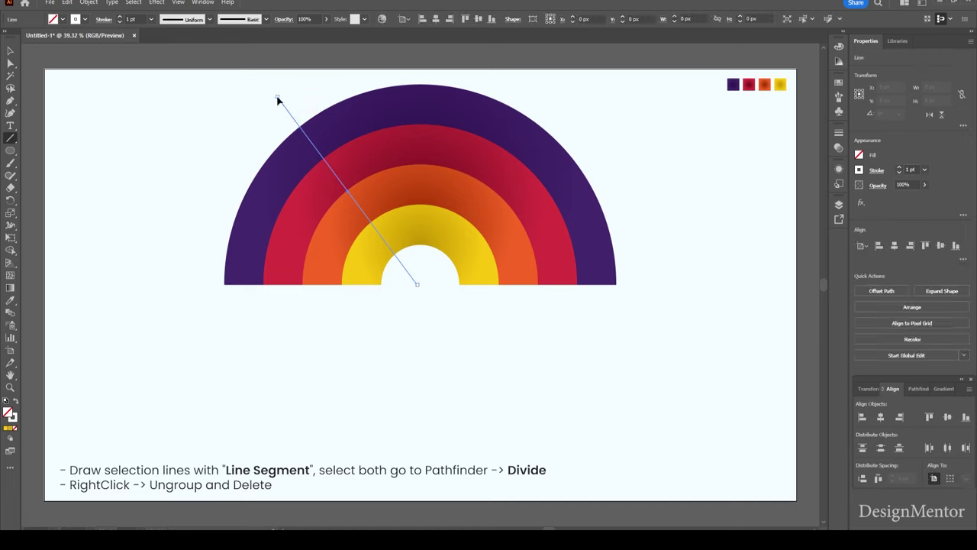
pyautogui.press('v')
pyautogui.click(77, 163)
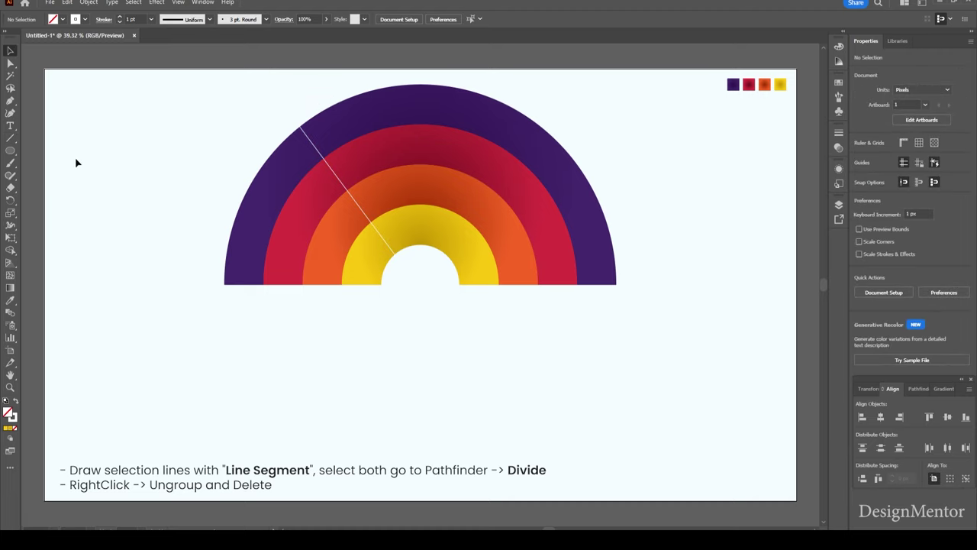
# Step: Add a vertical line and a roughly 36° upper-right diagonal from the rainbow's centre
pyautogui.click(12, 140)
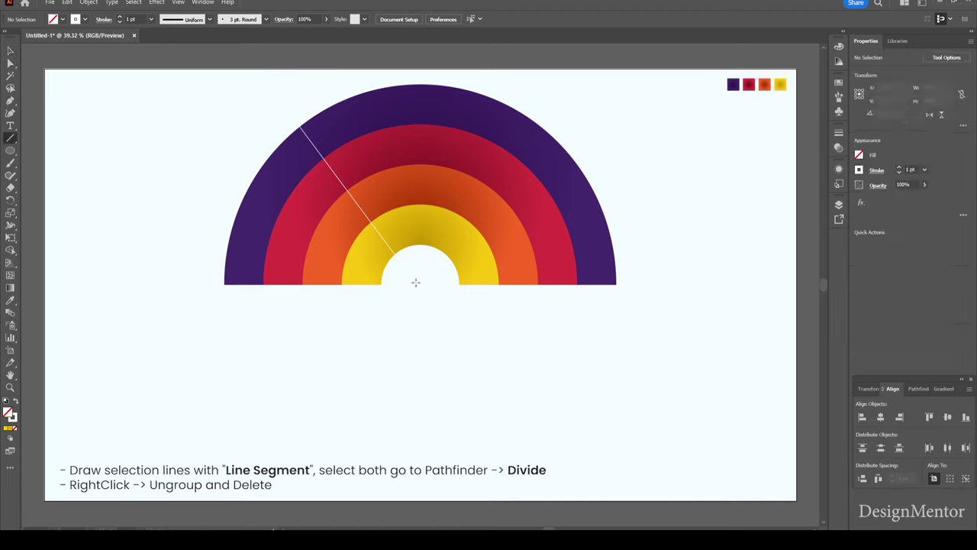
pyautogui.moveTo(415, 282); pyautogui.dragTo(415, 71)
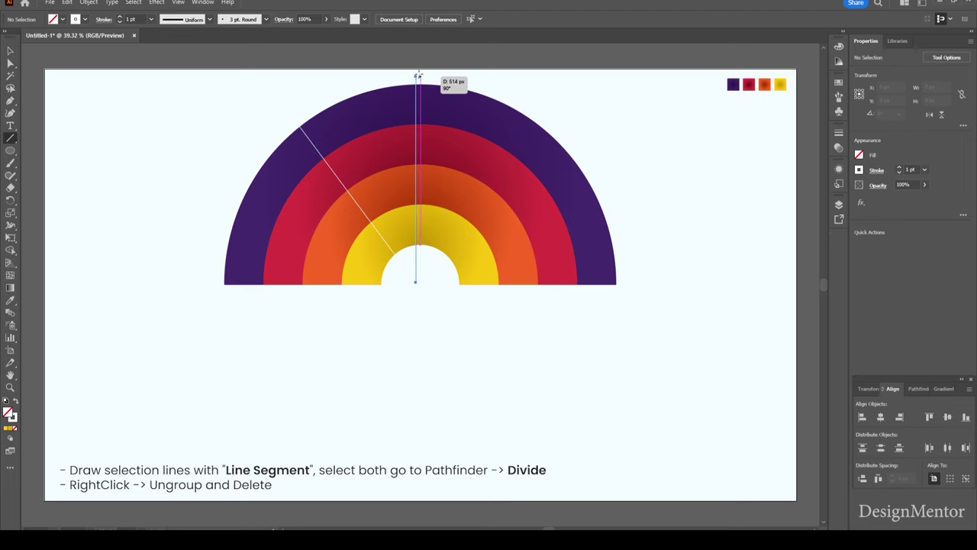
pyautogui.press('v')
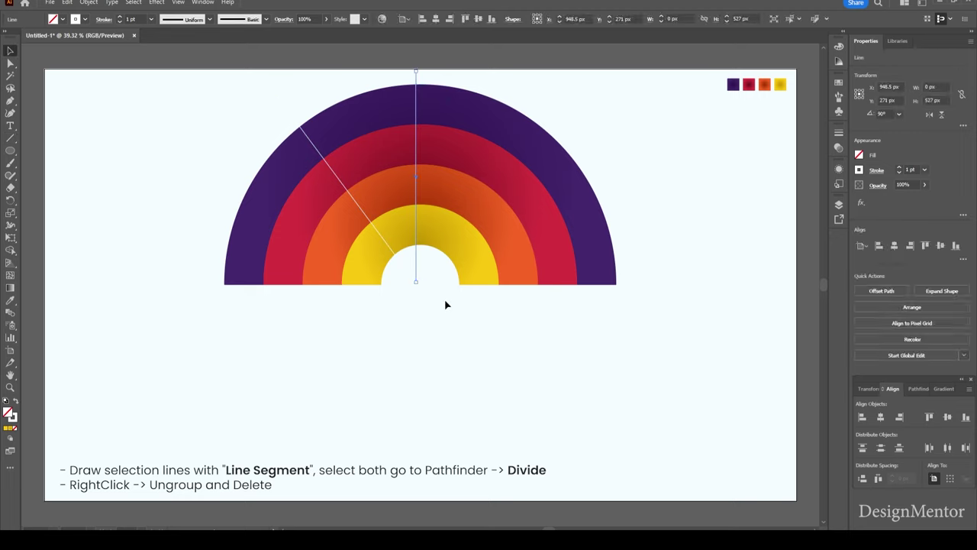
pyautogui.click(444, 299)
pyautogui.click(10, 139)
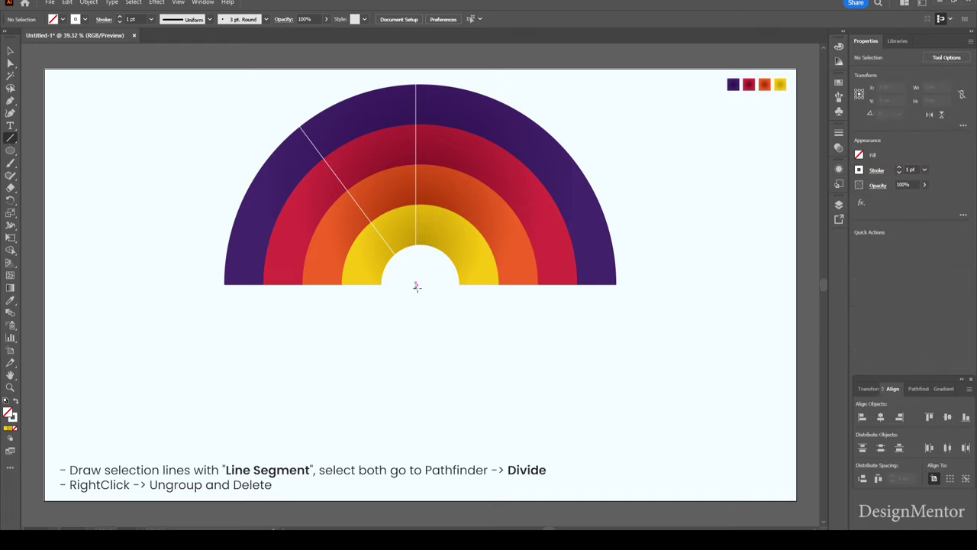
pyautogui.moveTo(416, 284); pyautogui.dragTo(562, 124)
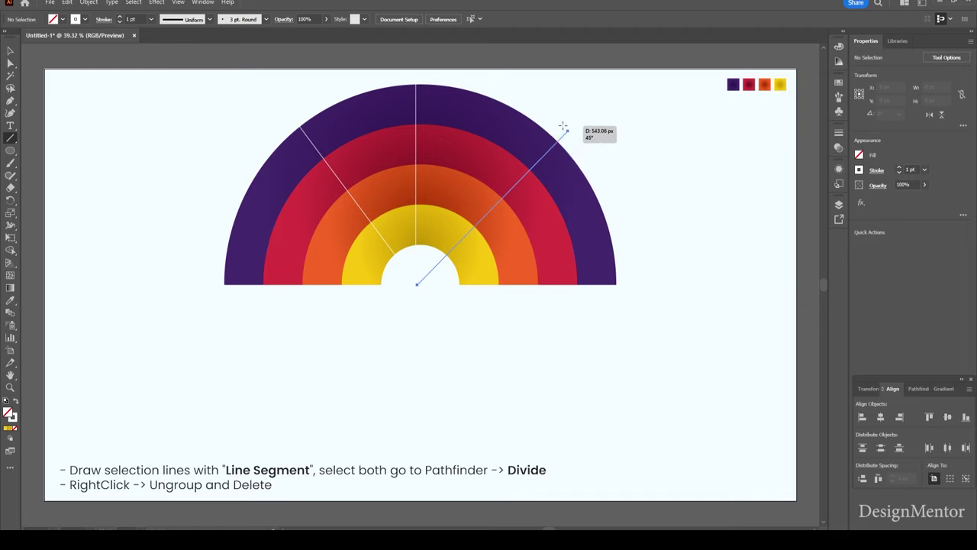
pyautogui.moveTo(588, 152); pyautogui.dragTo(591, 155)
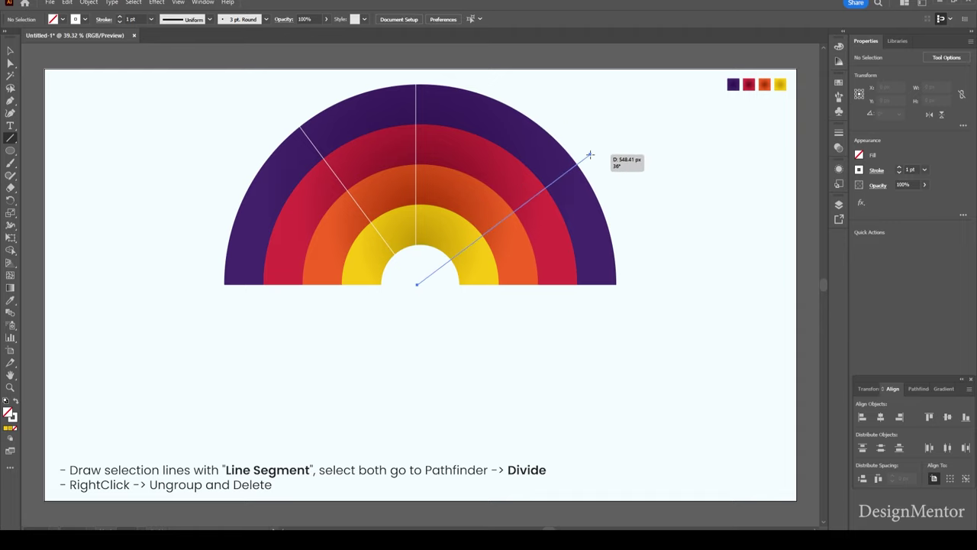
pyautogui.press('v')
pyautogui.click(645, 269)
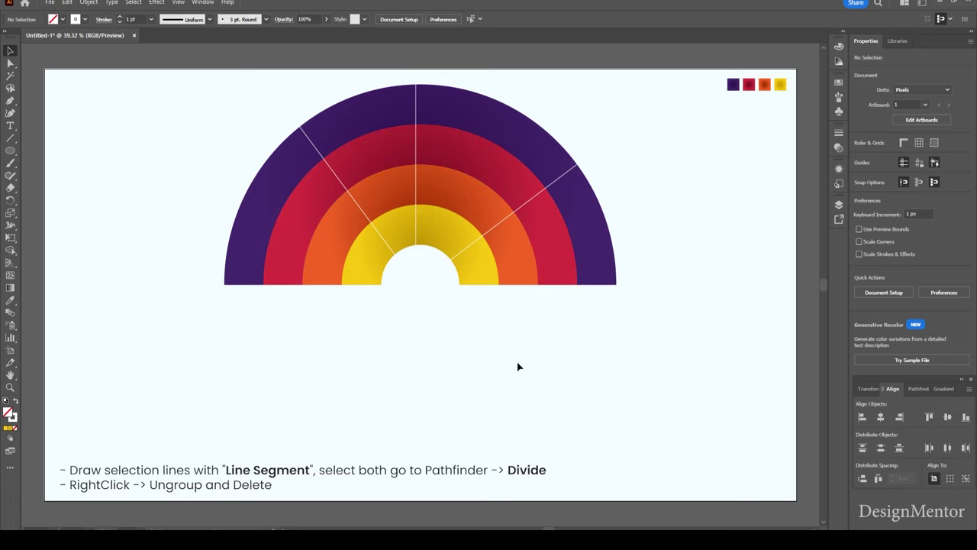
# Step: Divide the arcs along the left diagonal cut line and delete the purple piece beyond it
pyautogui.click(309, 135)
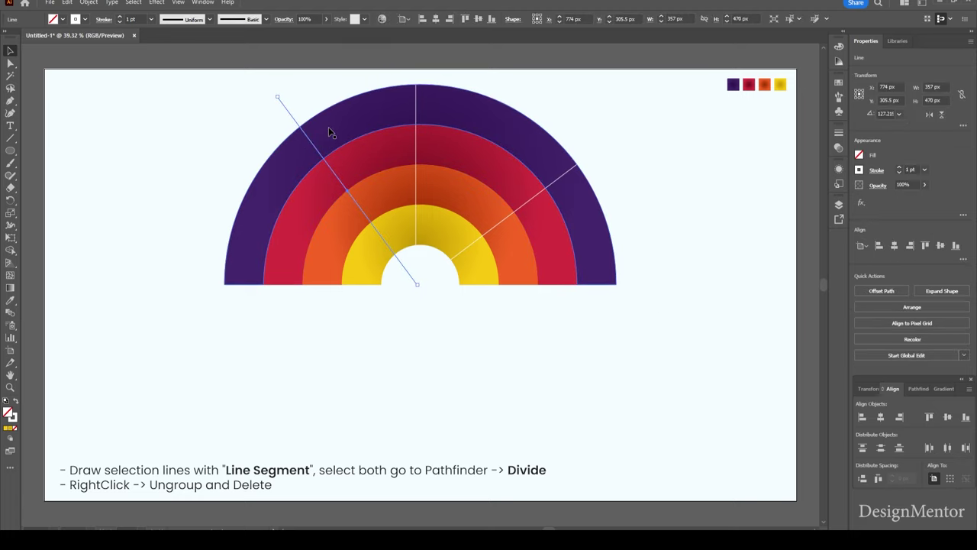
pyautogui.keyDown('shift'); pyautogui.click(330, 130); pyautogui.keyUp('shift')
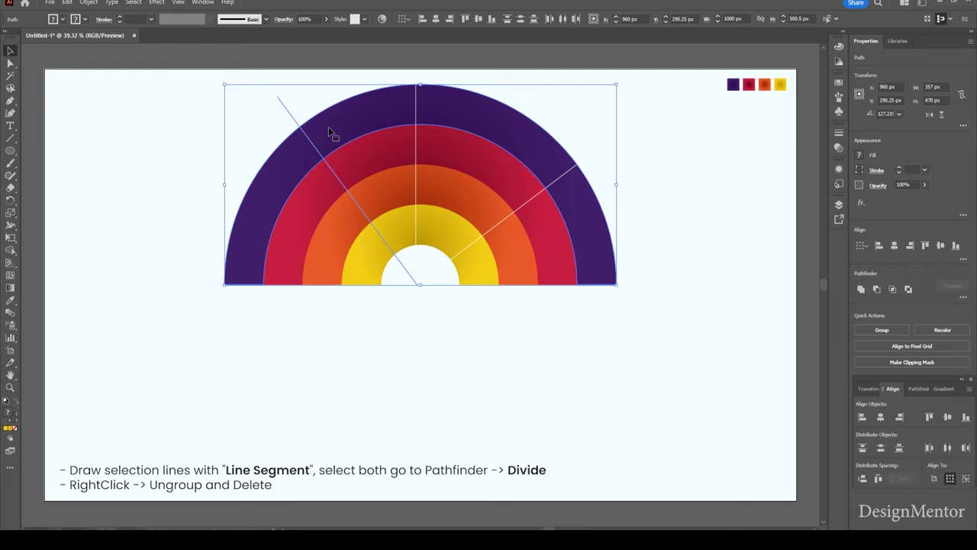
pyautogui.click(917, 389)
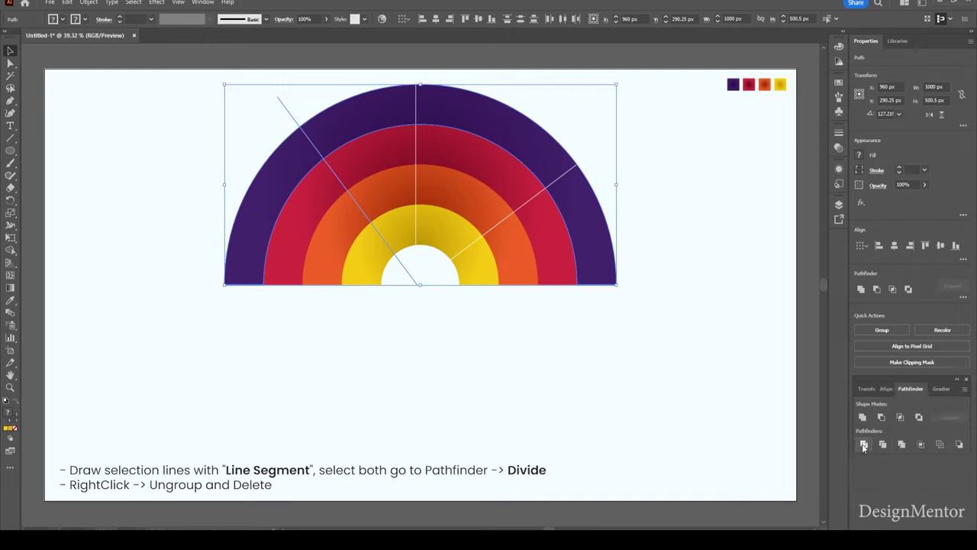
pyautogui.click(865, 444)
pyautogui.click(563, 386)
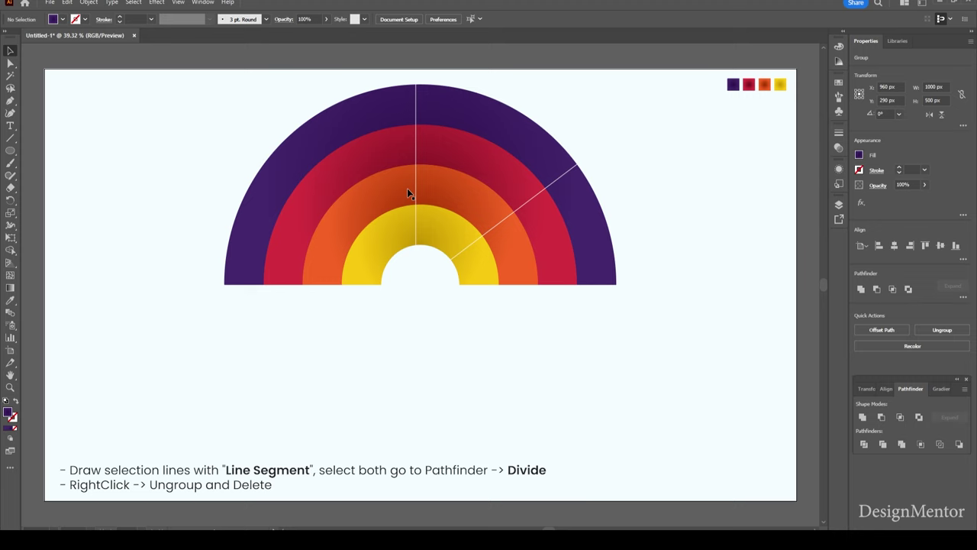
pyautogui.rightClick(347, 109)
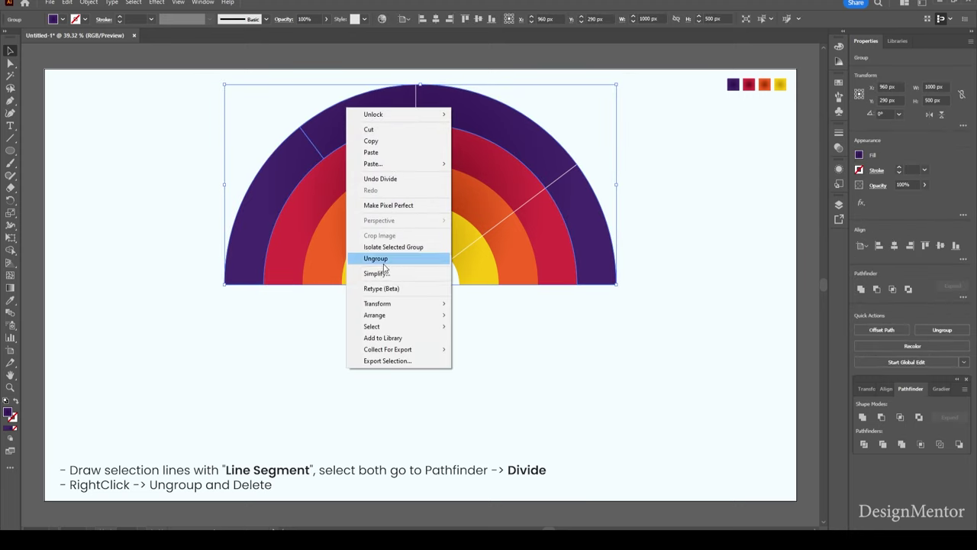
pyautogui.click(383, 259)
pyautogui.click(512, 412)
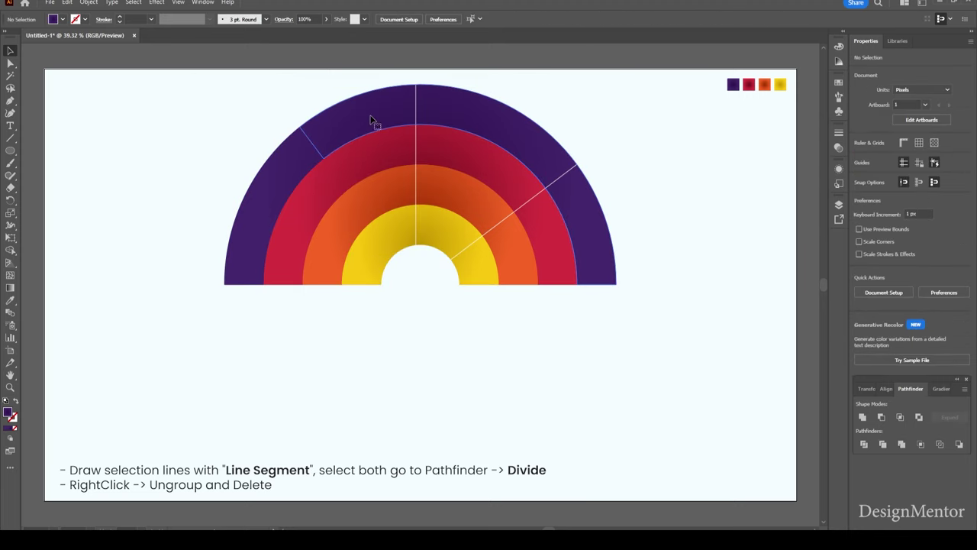
pyautogui.click(371, 121)
pyautogui.press('Delete')
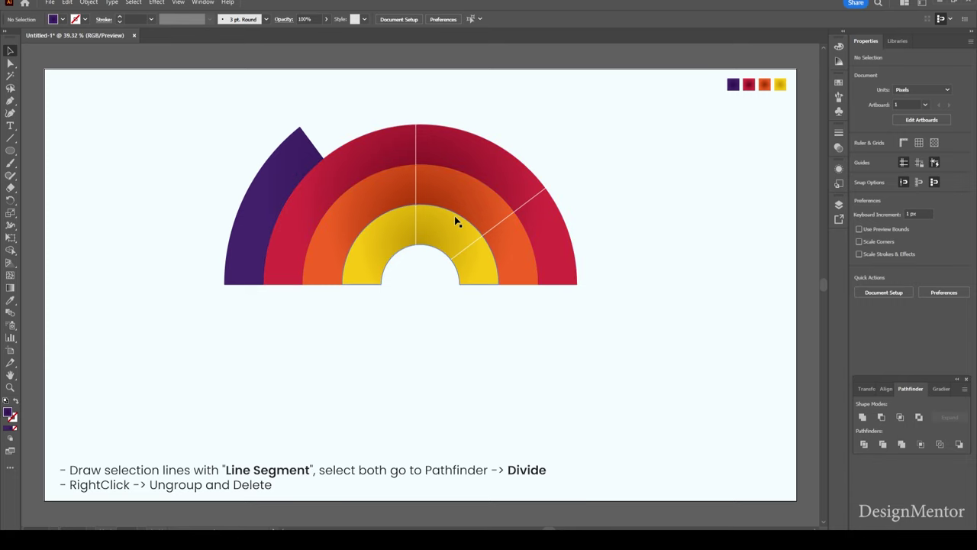
# Step: Divide the red arc along the vertical cut line and delete its right-hand piece
pyautogui.click(417, 145)
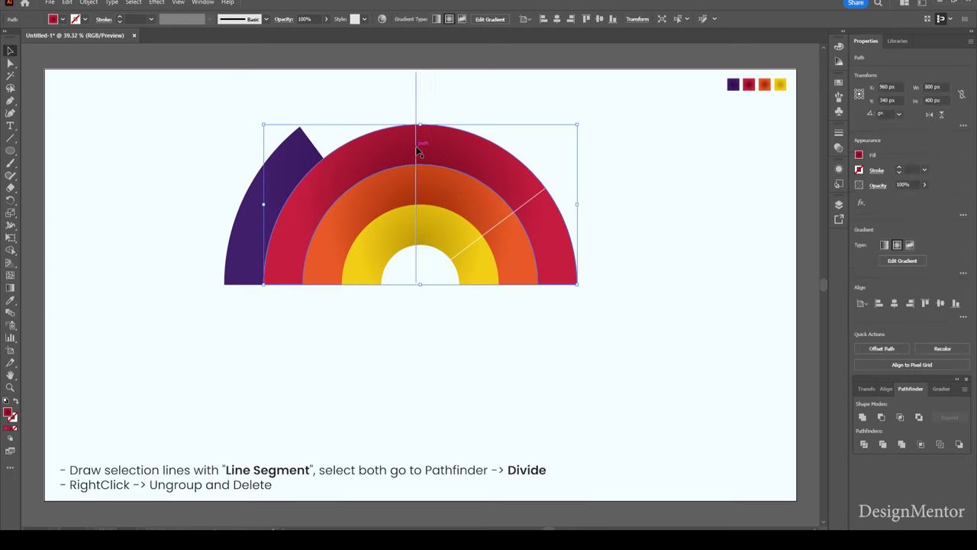
pyautogui.click(434, 92)
pyautogui.click(455, 150)
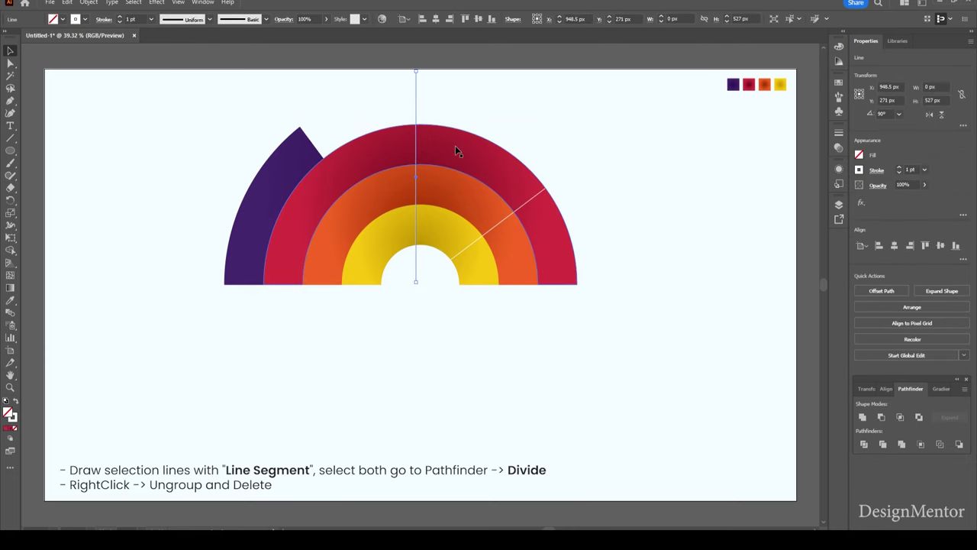
pyautogui.click(865, 449)
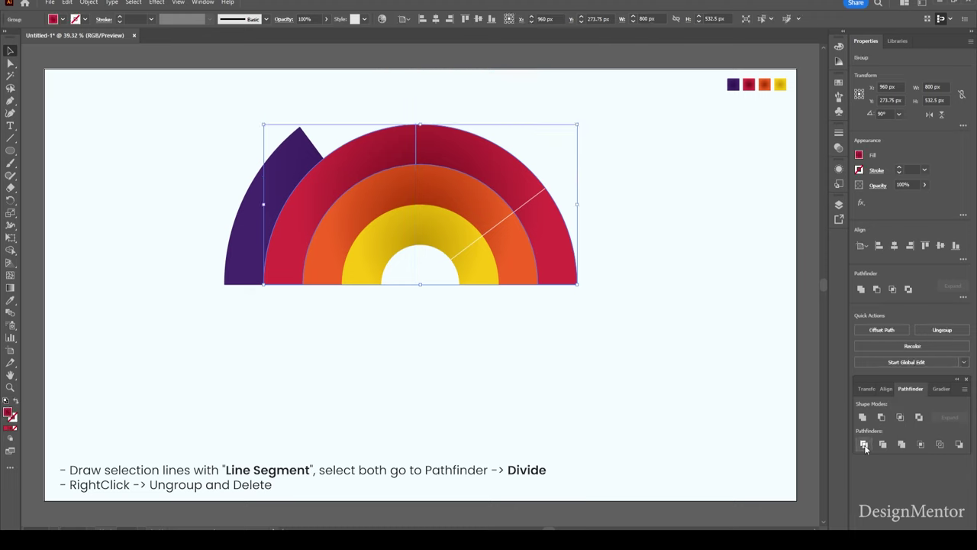
pyautogui.click(619, 384)
pyautogui.rightClick(479, 155)
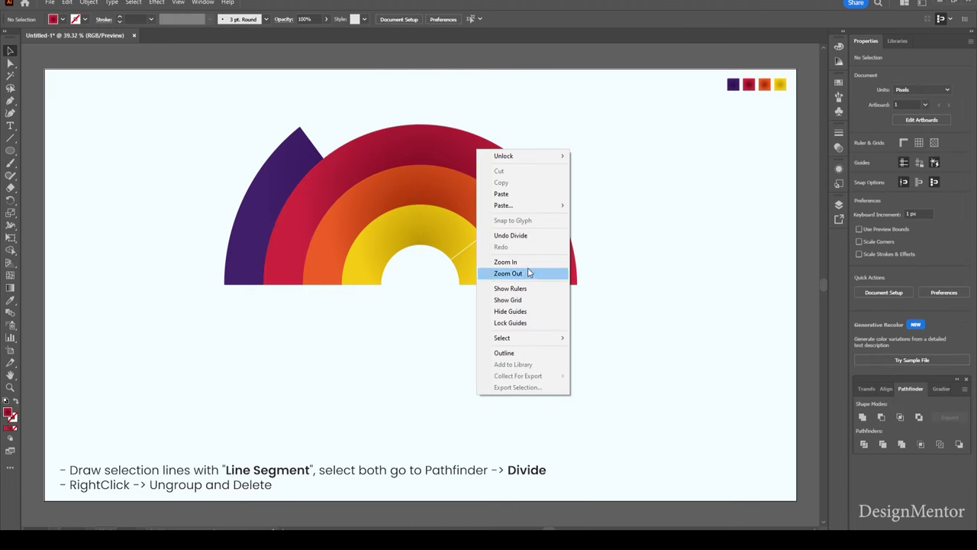
pyautogui.click(658, 204)
pyautogui.click(477, 161)
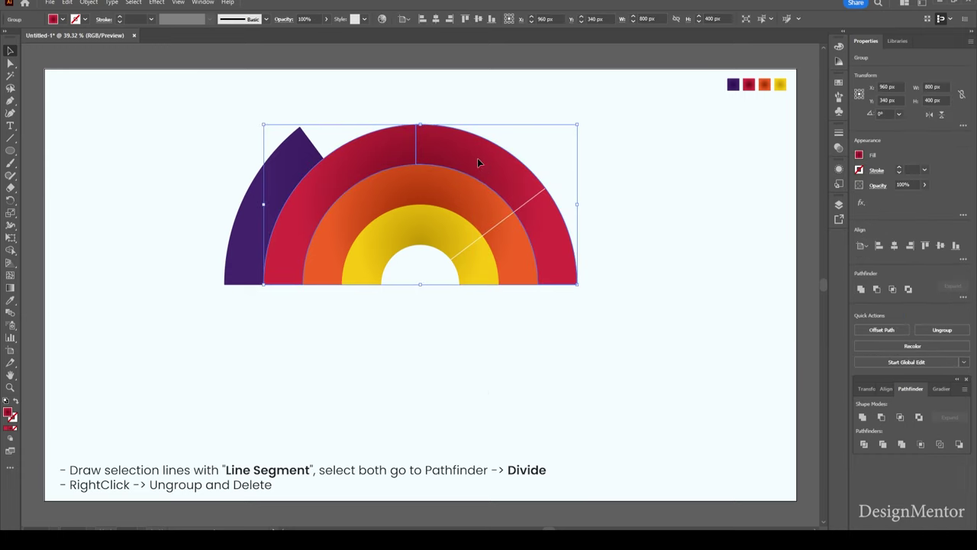
pyautogui.rightClick(478, 161)
pyautogui.click(519, 311)
pyautogui.click(591, 227)
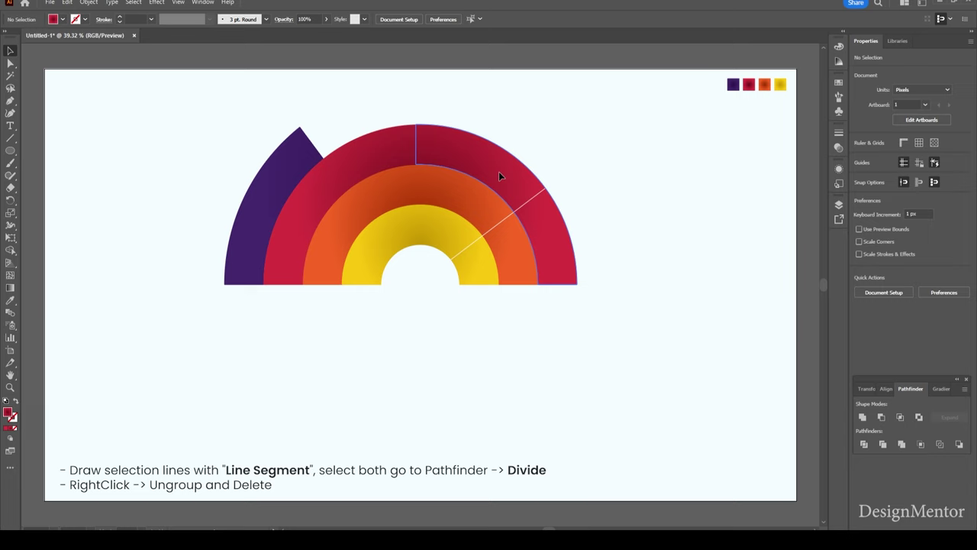
pyautogui.click(500, 176)
pyautogui.press('Delete')
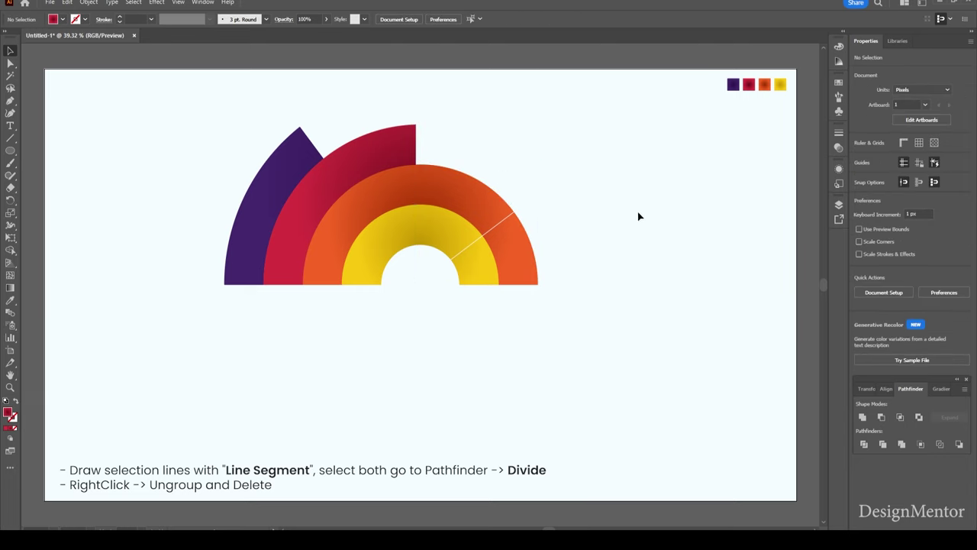
# Step: Divide the orange arc along the upper-right diagonal and delete the end piece past the cut
pyautogui.click(475, 201)
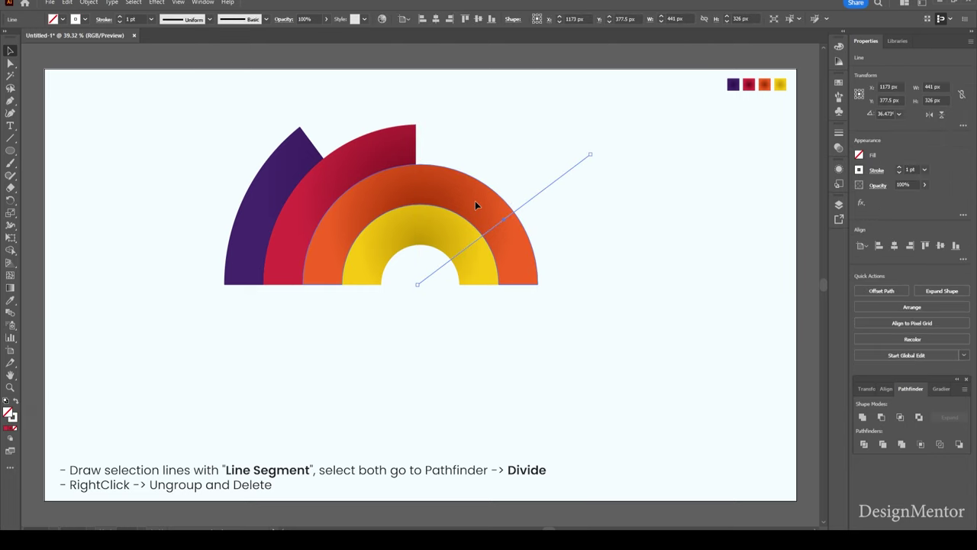
pyautogui.click(862, 447)
pyautogui.click(580, 302)
pyautogui.click(517, 270)
pyautogui.rightClick(518, 268)
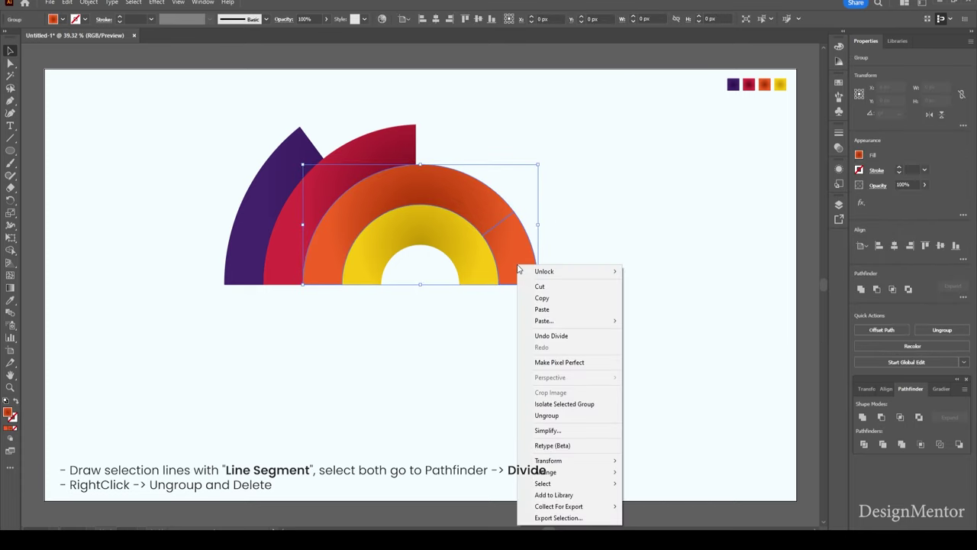
pyautogui.click(547, 416)
pyautogui.click(624, 310)
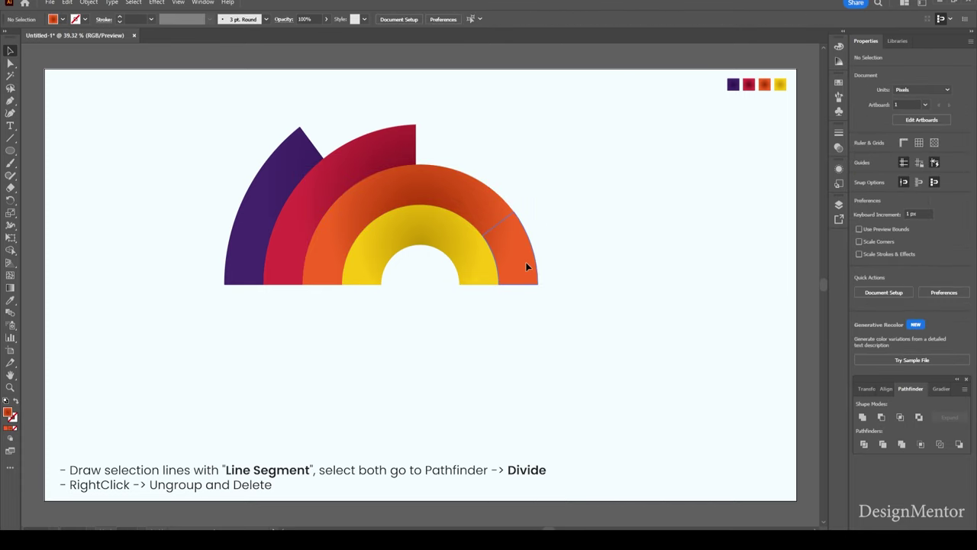
pyautogui.click(526, 266)
pyautogui.press('Delete')
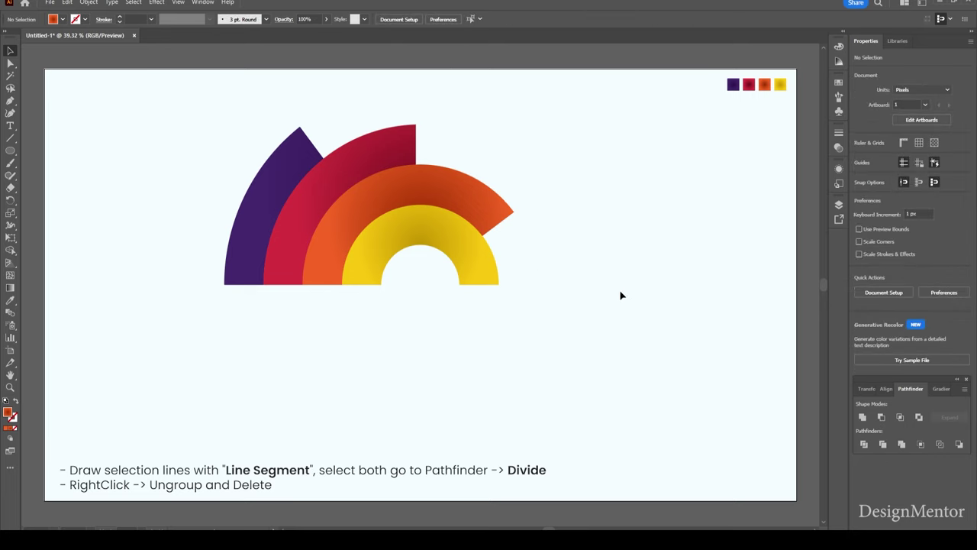
# Step: Group all the arc pieces and align the group to the artboard bottom
pyautogui.moveTo(215, 117); pyautogui.dragTo(500, 269)
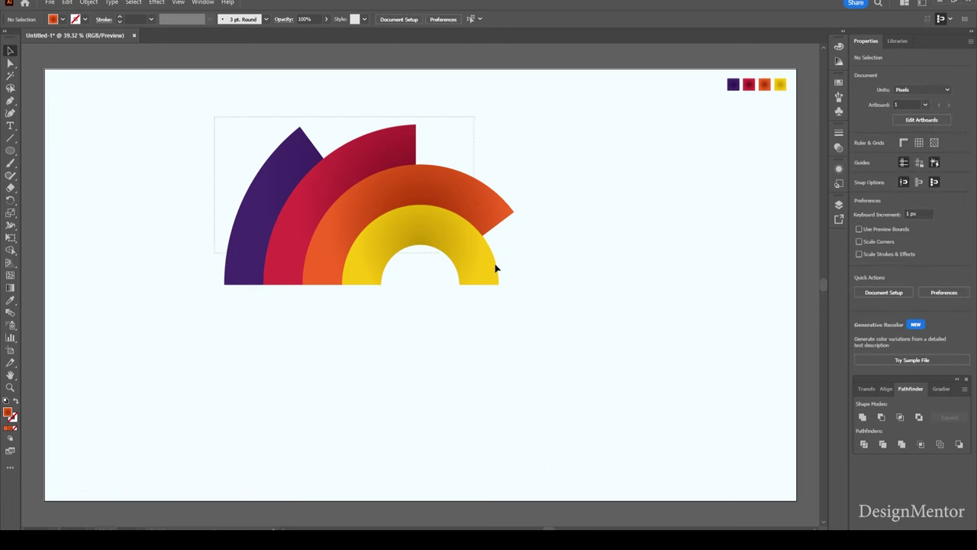
pyautogui.rightClick(439, 211)
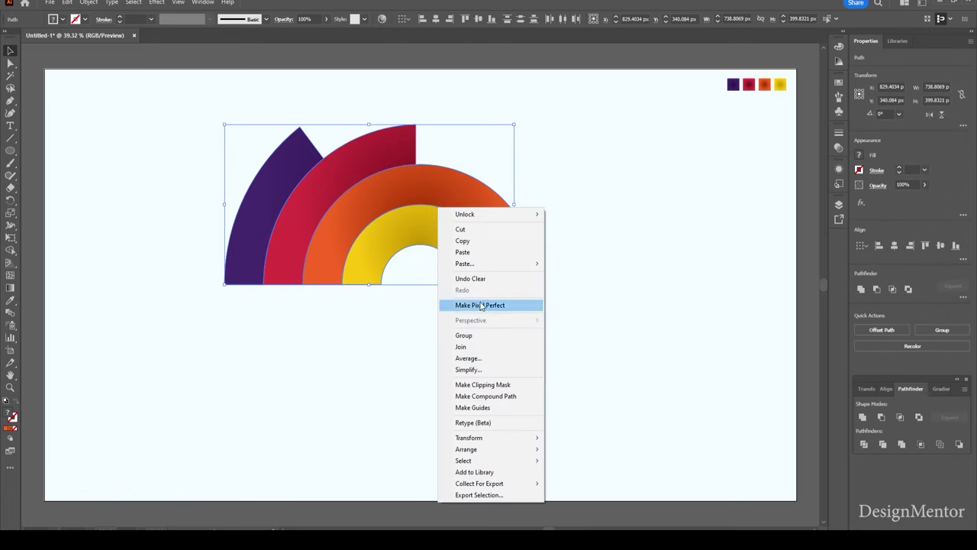
pyautogui.click(591, 242)
pyautogui.click(388, 207)
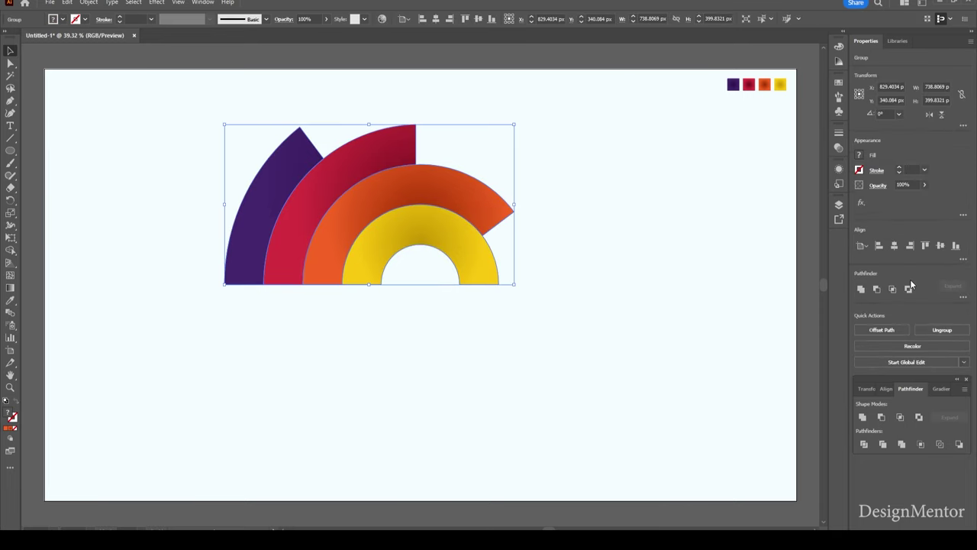
pyautogui.click(956, 245)
# Step: Scale the rainbow up to about 1507 × 816 px with its base on the artboard's bottom edge
pyautogui.moveTo(514, 340); pyautogui.dragTo(609, 286)
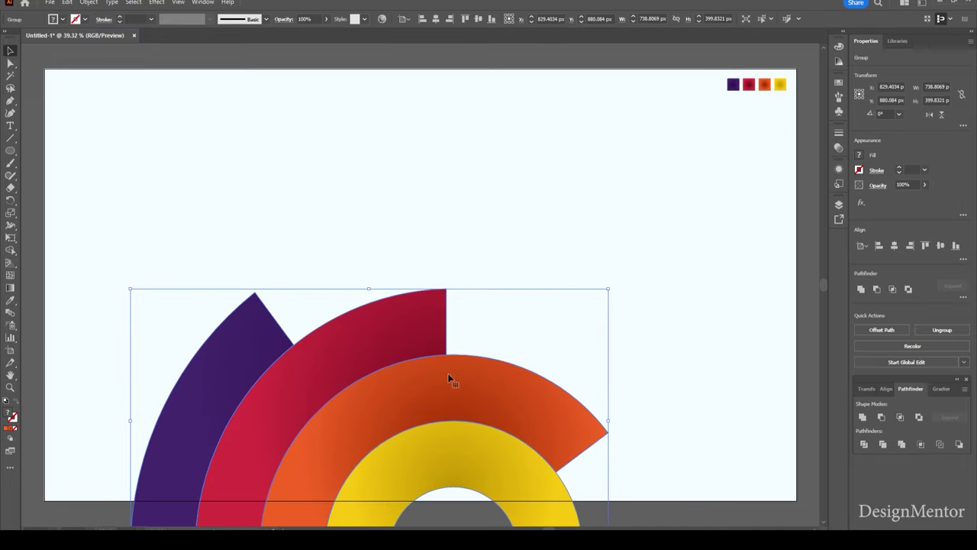
pyautogui.moveTo(431, 387); pyautogui.dragTo(450, 335)
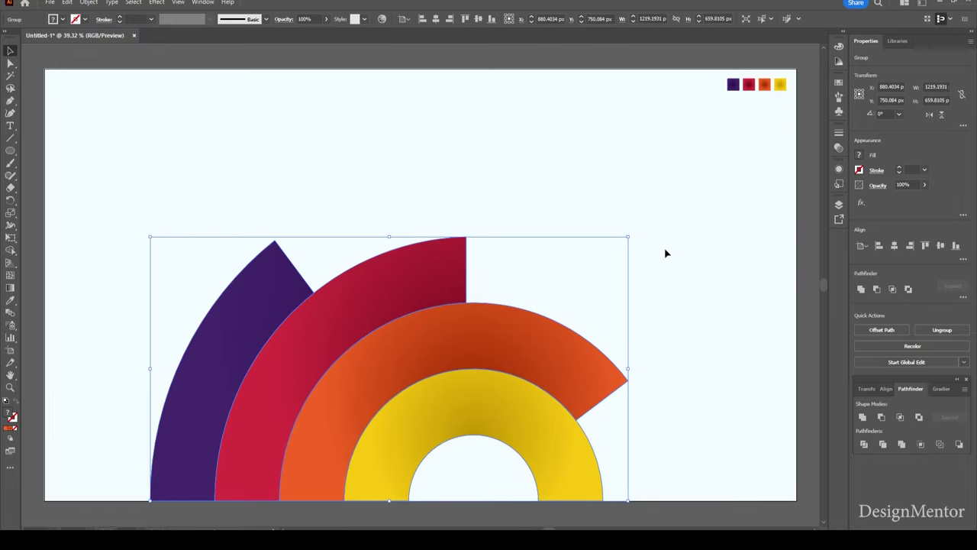
pyautogui.moveTo(629, 237); pyautogui.dragTo(687, 203)
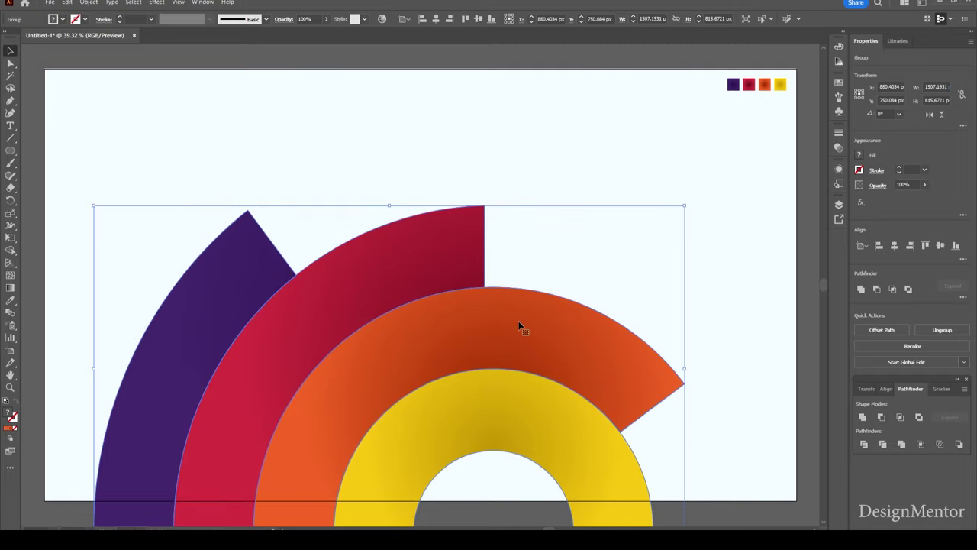
pyautogui.moveTo(460, 351); pyautogui.dragTo(462, 314)
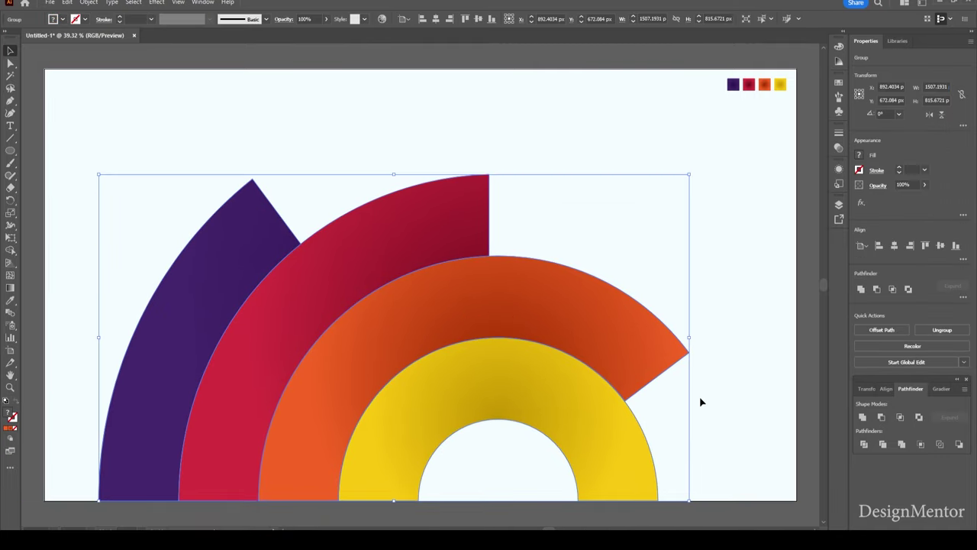
pyautogui.click(700, 399)
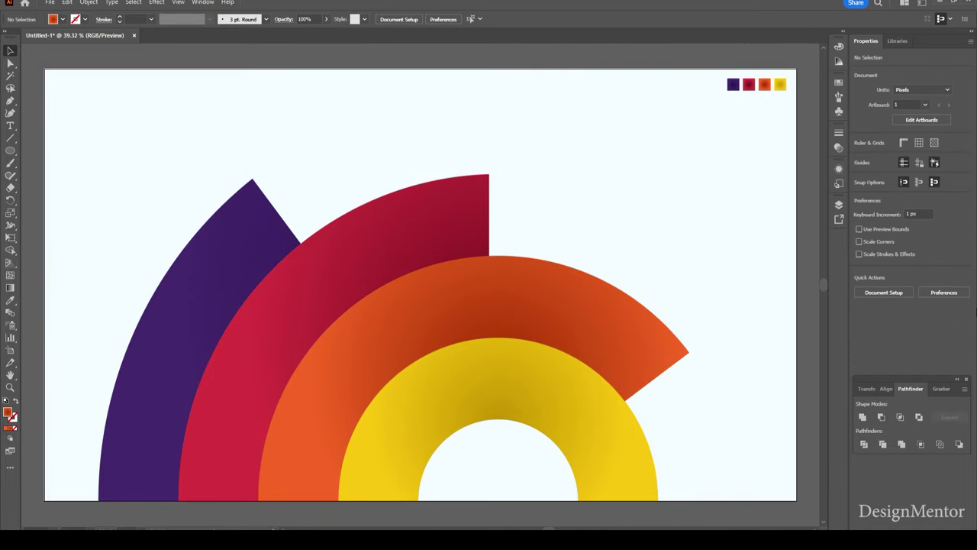
# Step: Draw a 50 × 50 px circle and place it on the red arc
pyautogui.click(12, 156)
pyautogui.click(448, 218)
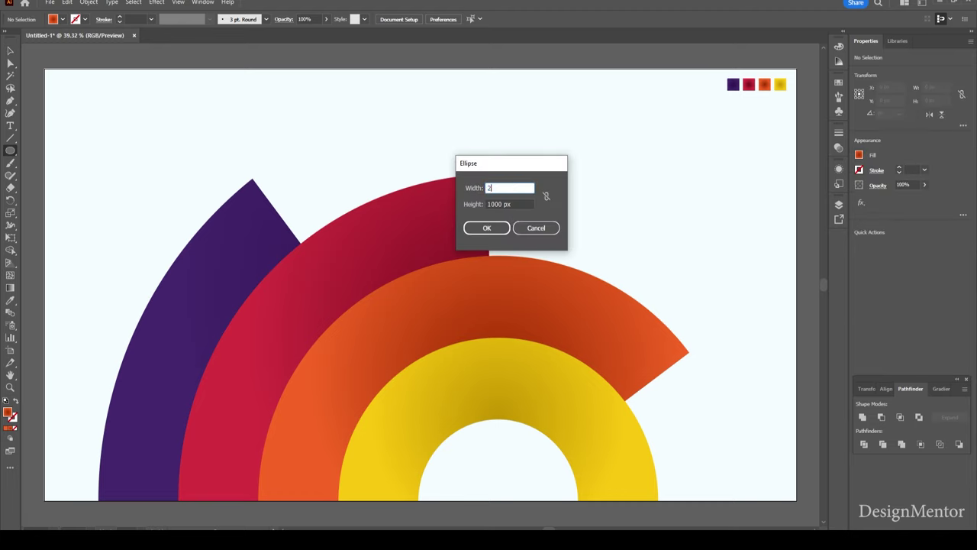
pyautogui.write('50')
pyautogui.press('Tab')
pyautogui.write('50')
pyautogui.press('Return')
pyautogui.press('v')
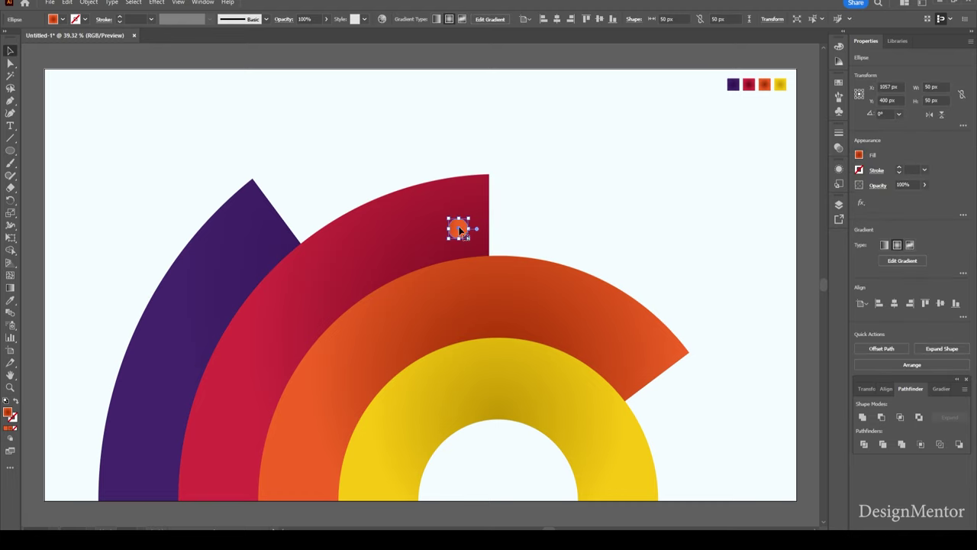
pyautogui.moveTo(461, 212); pyautogui.dragTo(463, 220)
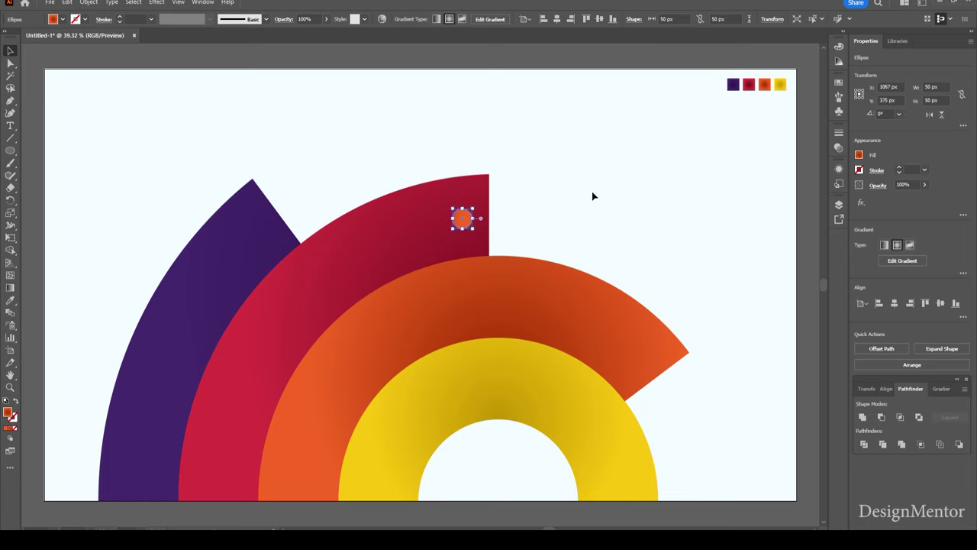
pyautogui.click(591, 197)
# Step: Copy the dot onto the purple arc and give it a grey fill
pyautogui.click(463, 221)
pyautogui.click(513, 229)
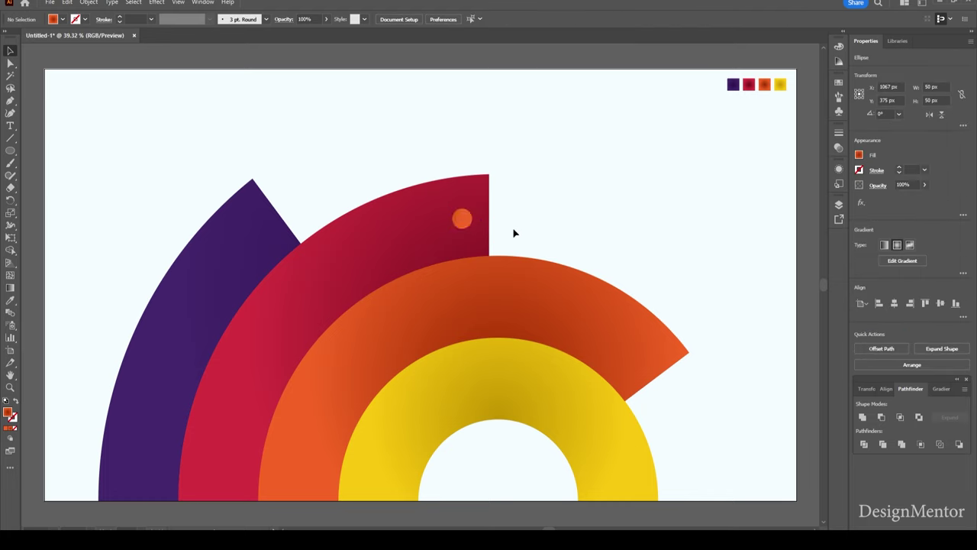
pyautogui.click(463, 220)
pyautogui.moveTo(468, 221); pyautogui.dragTo(258, 231)
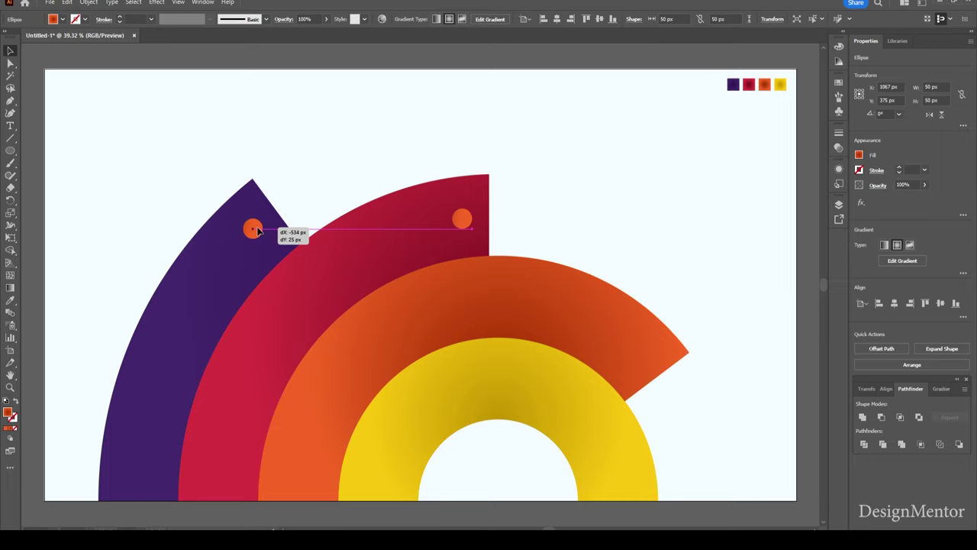
pyautogui.press('i')
pyautogui.click(240, 268)
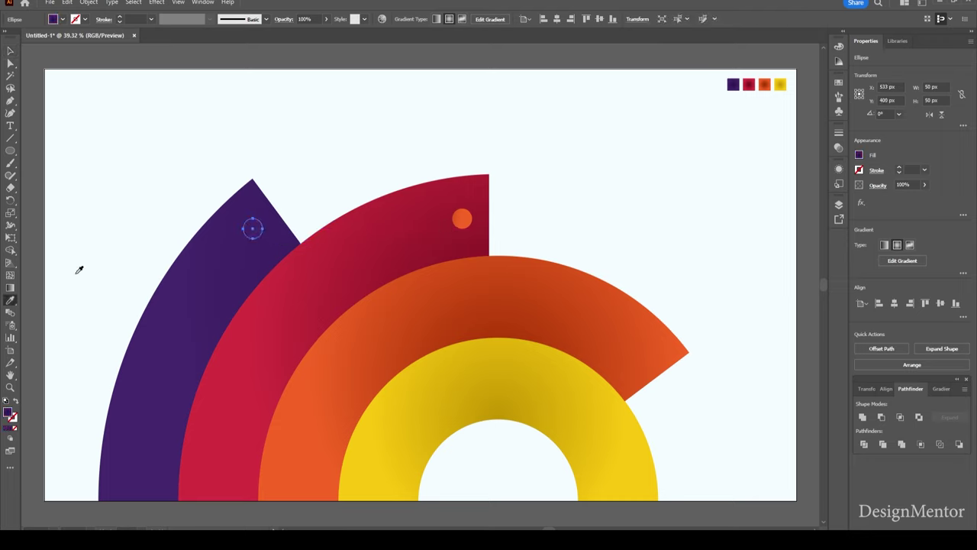
pyautogui.doubleClick(8, 413)
pyautogui.moveTo(581, 395); pyautogui.dragTo(615, 379)
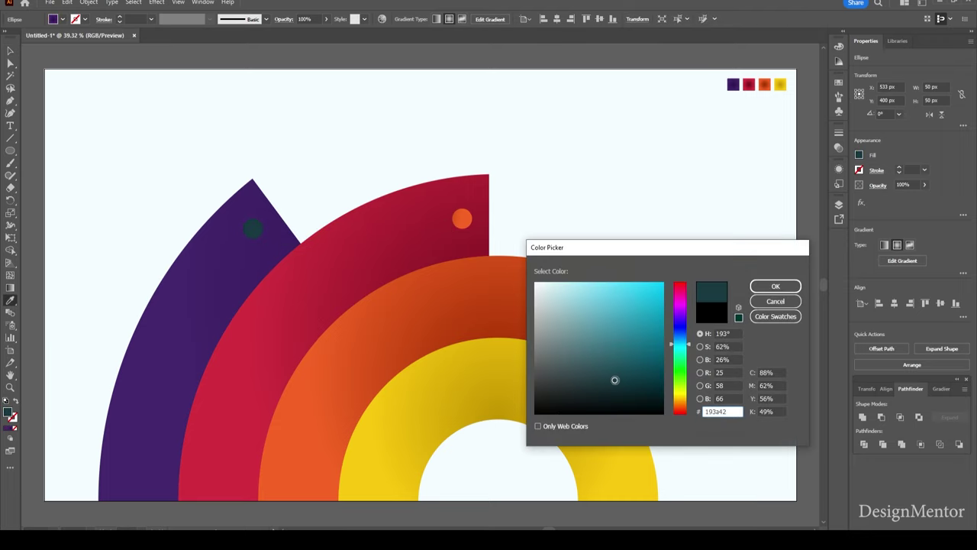
pyautogui.click(774, 285)
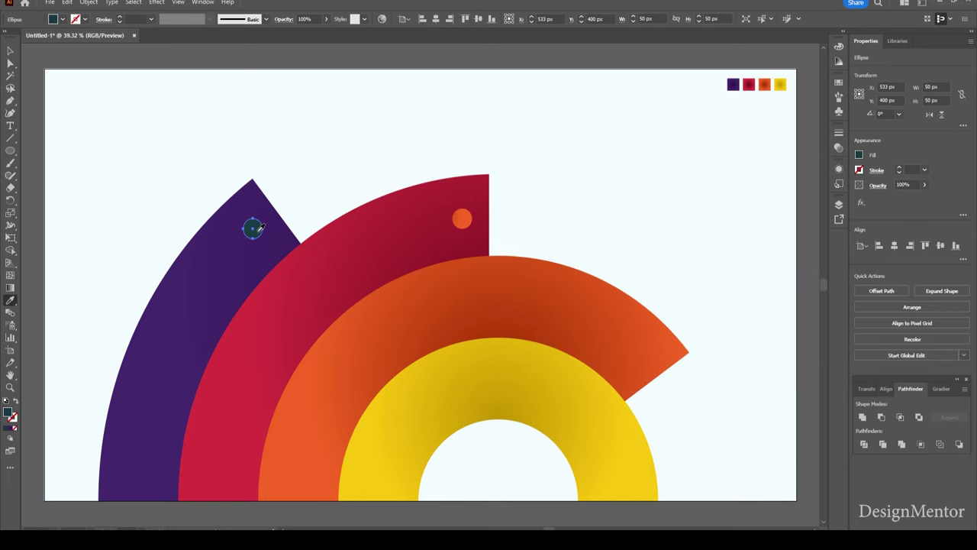
pyautogui.click(218, 258)
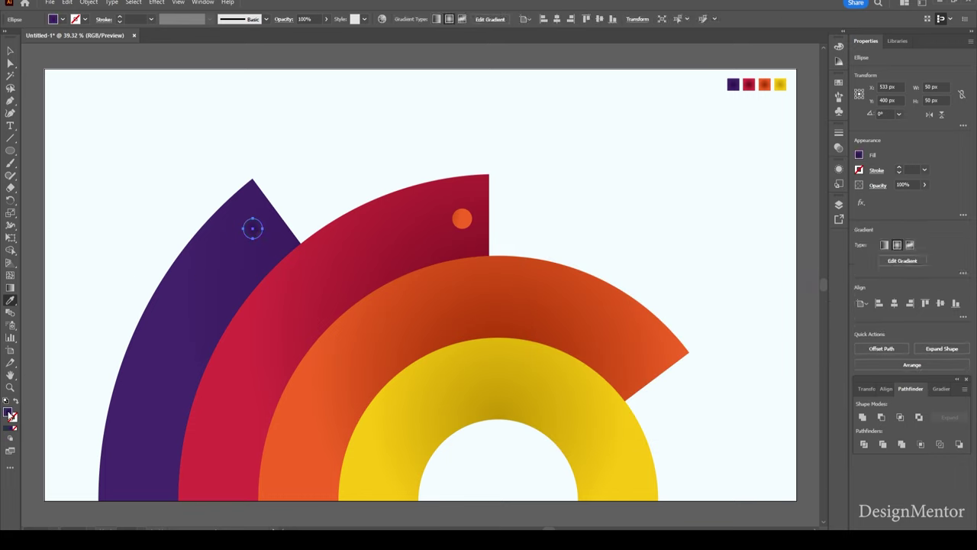
pyautogui.doubleClick(8, 413)
pyautogui.moveTo(573, 390); pyautogui.dragTo(559, 361)
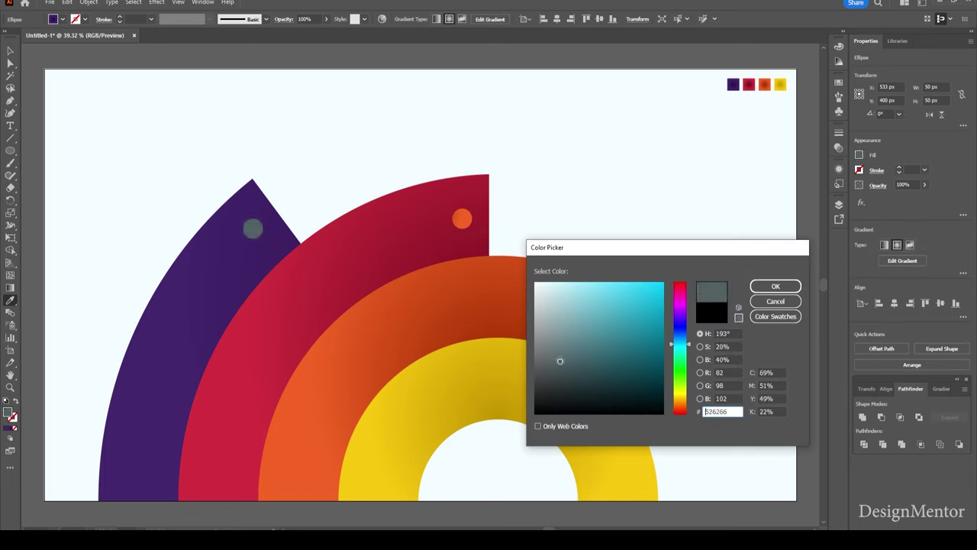
pyautogui.click(775, 285)
pyautogui.press('v')
# Step: Recolour the dot on the red arc bright red
pyautogui.click(462, 219)
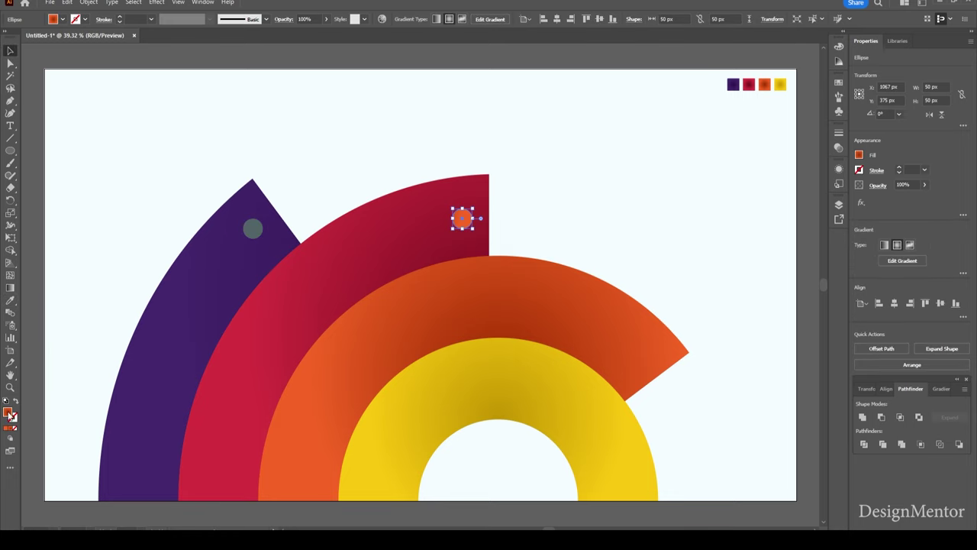
pyautogui.doubleClick(9, 413)
pyautogui.click(682, 410)
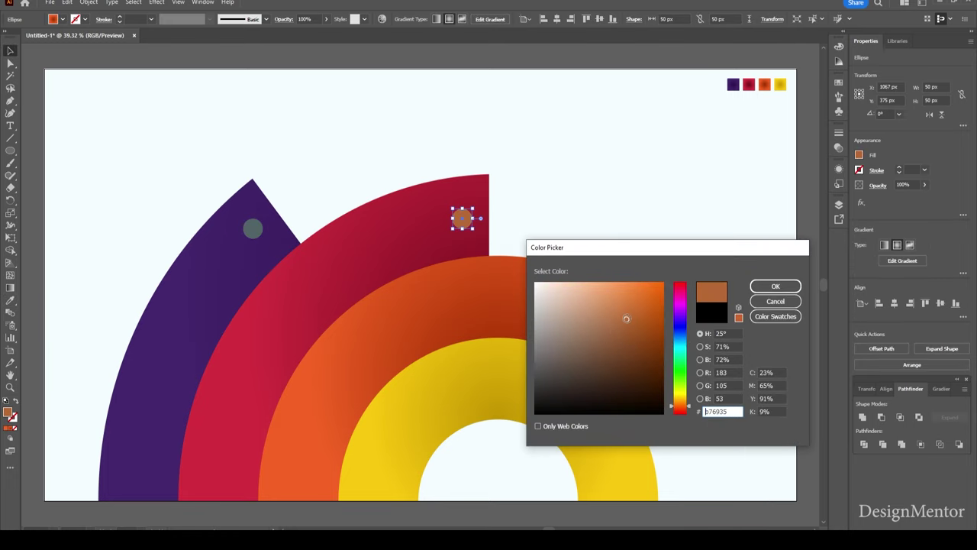
pyautogui.moveTo(626, 316)
pyautogui.mouseDown()
pyautogui.moveTo(634, 303)
pyautogui.moveTo(642, 337)
pyautogui.mouseUp()
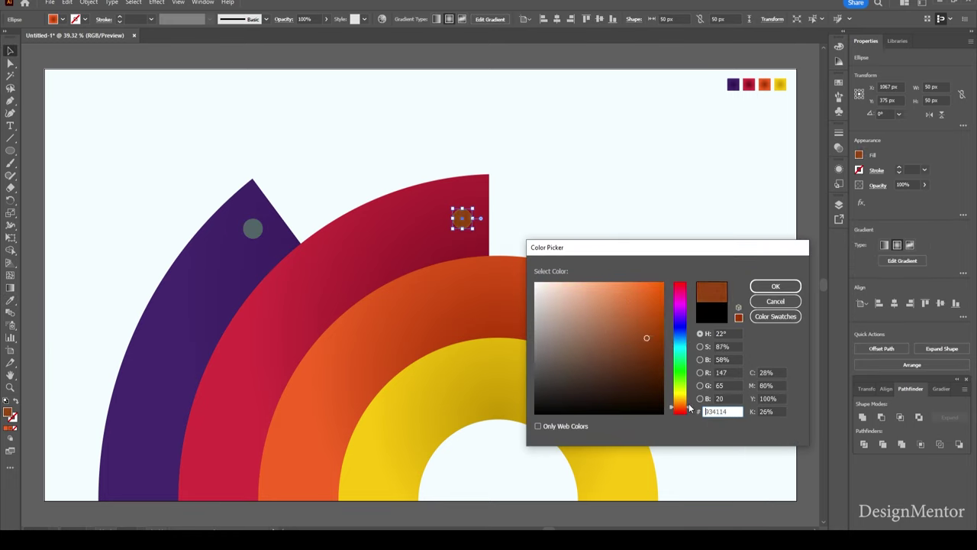
pyautogui.moveTo(683, 410); pyautogui.dragTo(683, 416)
pyautogui.moveTo(645, 327); pyautogui.dragTo(649, 303)
pyautogui.click(775, 285)
pyautogui.click(518, 226)
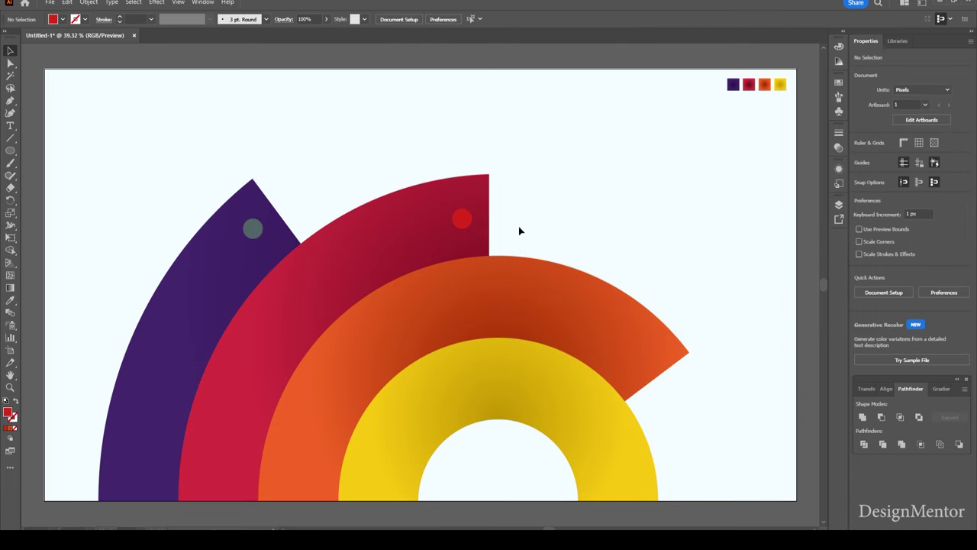
# Step: Copy the red dot onto the orange arc and make it dark red
pyautogui.click(462, 219)
pyautogui.moveTo(463, 220)
pyautogui.mouseDown()
pyautogui.moveTo(641, 359)
pyautogui.moveTo(674, 334)
pyautogui.mouseUp()
pyautogui.doubleClick(8, 412)
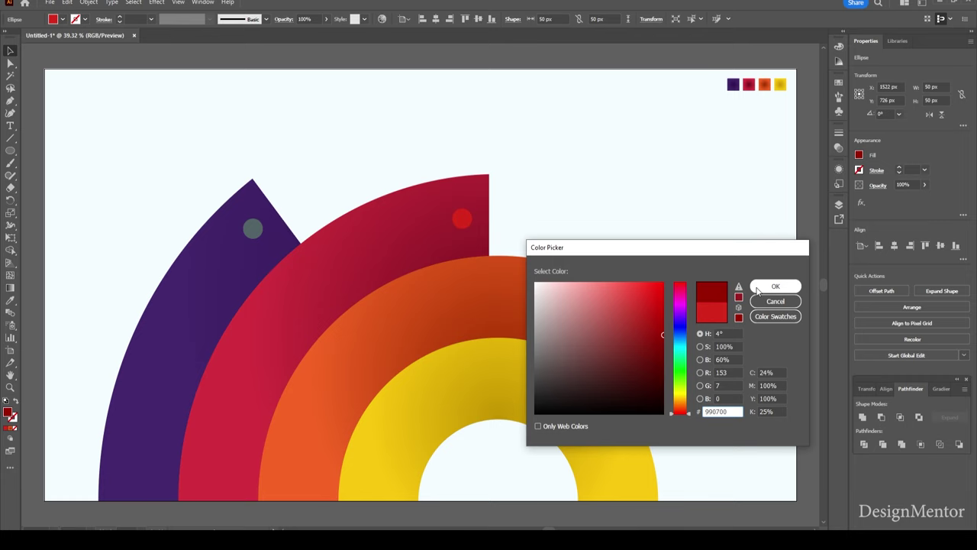
pyautogui.click(773, 285)
pyautogui.click(733, 219)
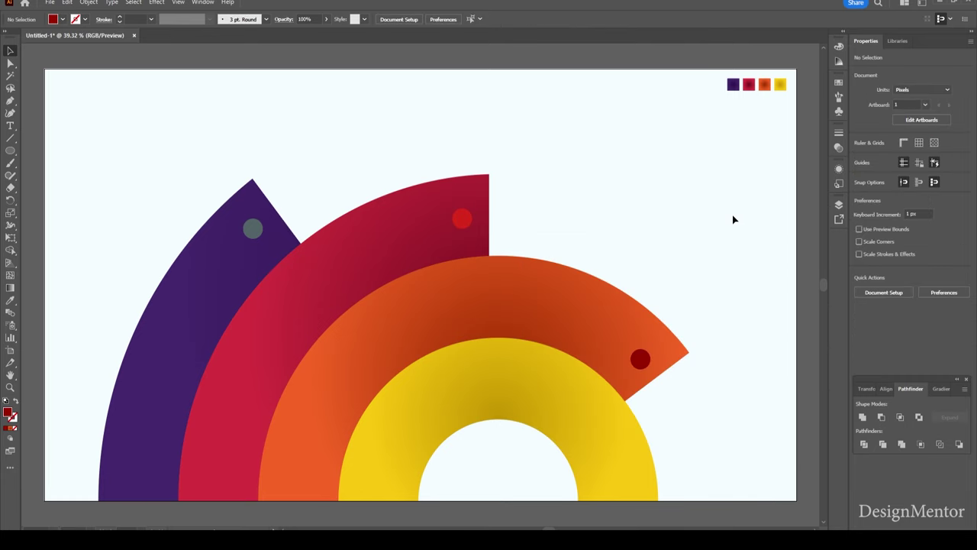
# Step: Copy the dot onto the yellow arc and colour it yellow
pyautogui.click(641, 359)
pyautogui.moveTo(642, 362); pyautogui.dragTo(618, 478)
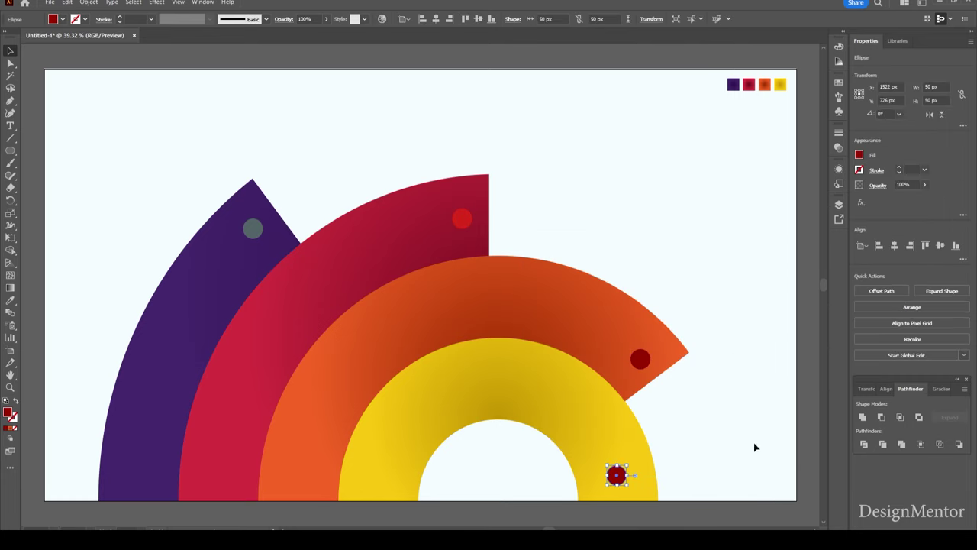
pyautogui.doubleClick(9, 413)
pyautogui.click(681, 398)
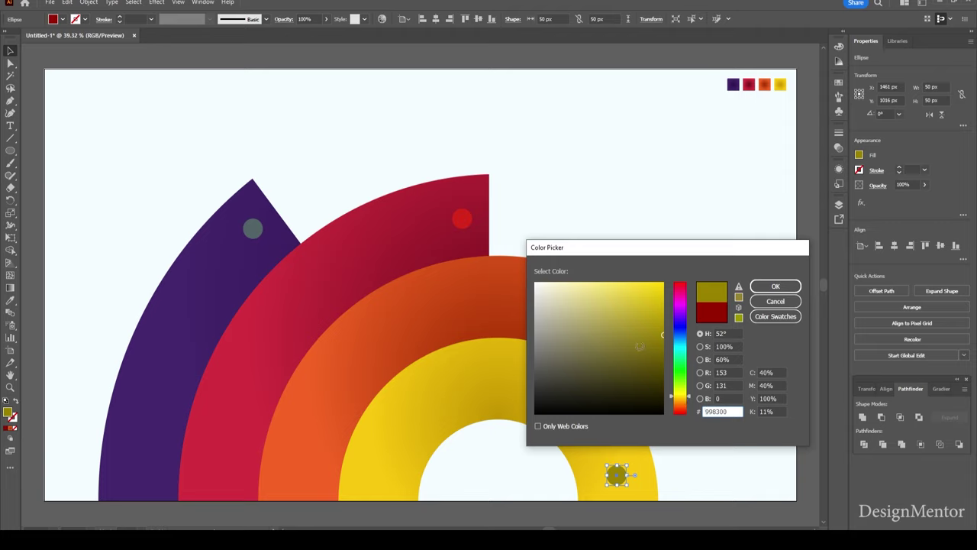
pyautogui.moveTo(640, 346)
pyautogui.mouseDown()
pyautogui.moveTo(670, 309)
pyautogui.moveTo(650, 312)
pyautogui.mouseUp()
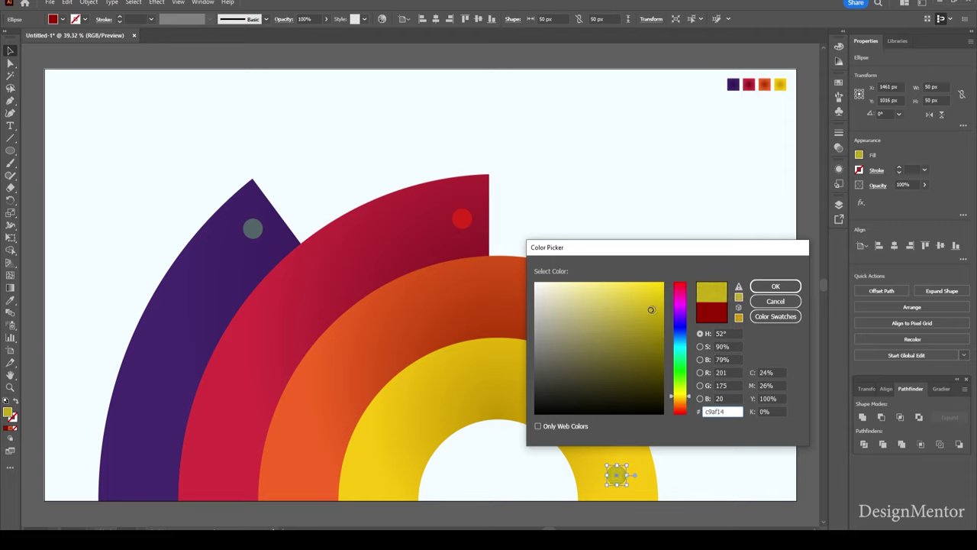
pyautogui.click(774, 285)
pyautogui.click(708, 228)
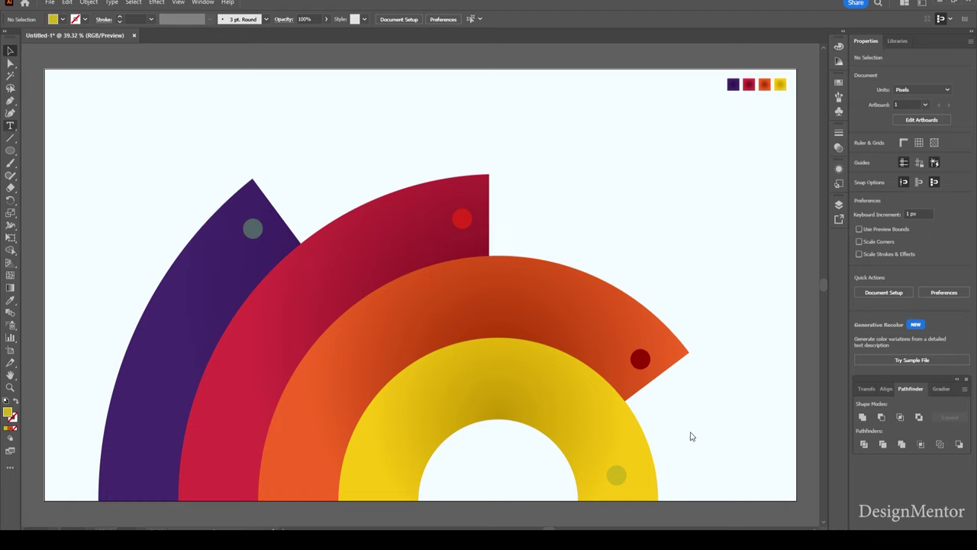
# Step: Place a black HTML label right of the yellow arc in Open Sans Bold
pyautogui.click(10, 126)
pyautogui.click(63, 19)
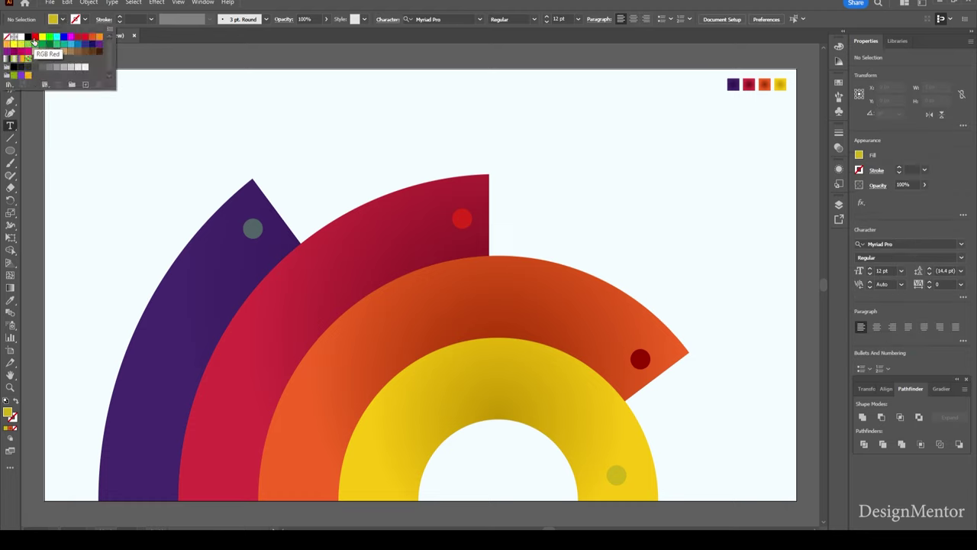
pyautogui.click(13, 67)
pyautogui.click(692, 434)
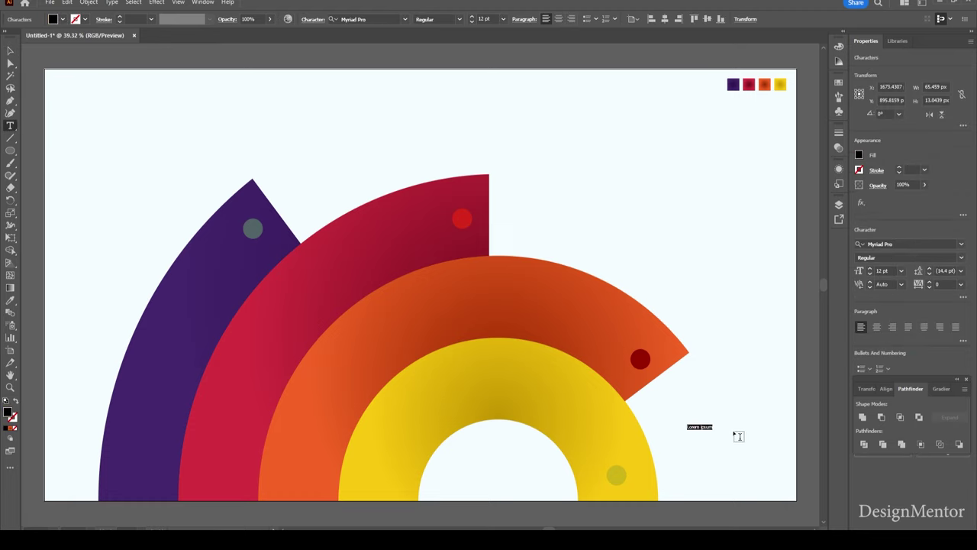
pyautogui.press('BackSpace')
pyautogui.click(897, 244)
pyautogui.write('open')
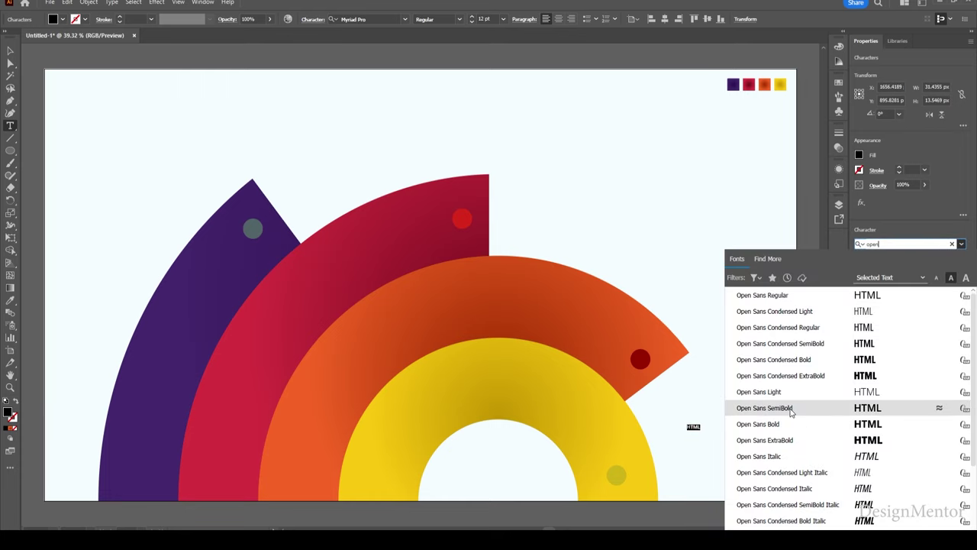
pyautogui.click(763, 424)
# Step: Set the HTML label to 40 pt and colour it dark grey
pyautogui.press('Tab')
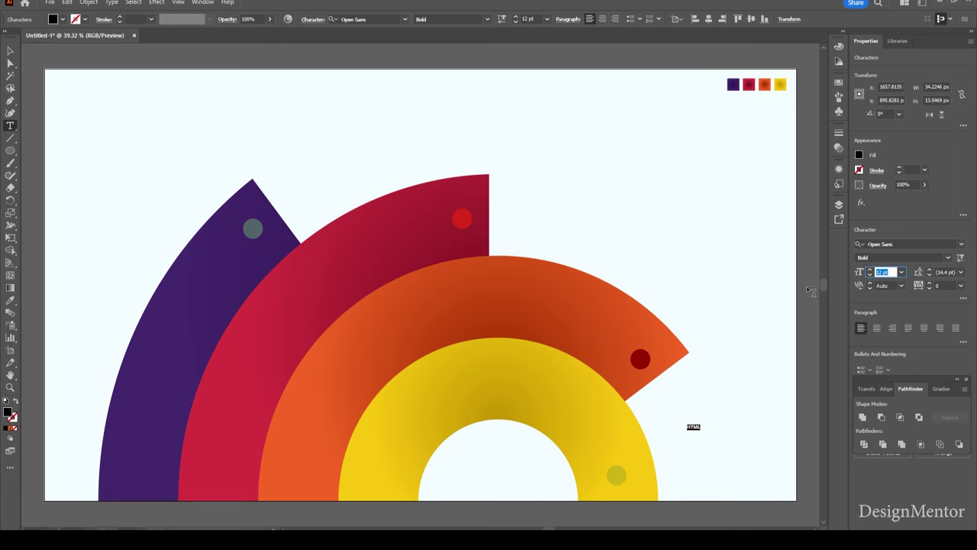
pyautogui.write('30')
pyautogui.press('Return')
pyautogui.write('40')
pyautogui.press('Return')
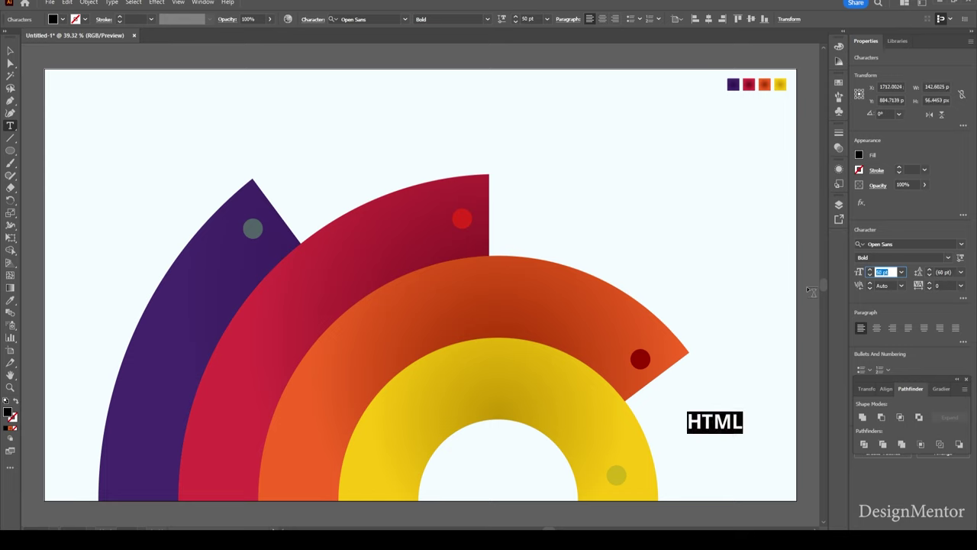
pyautogui.click(11, 51)
pyautogui.click(63, 19)
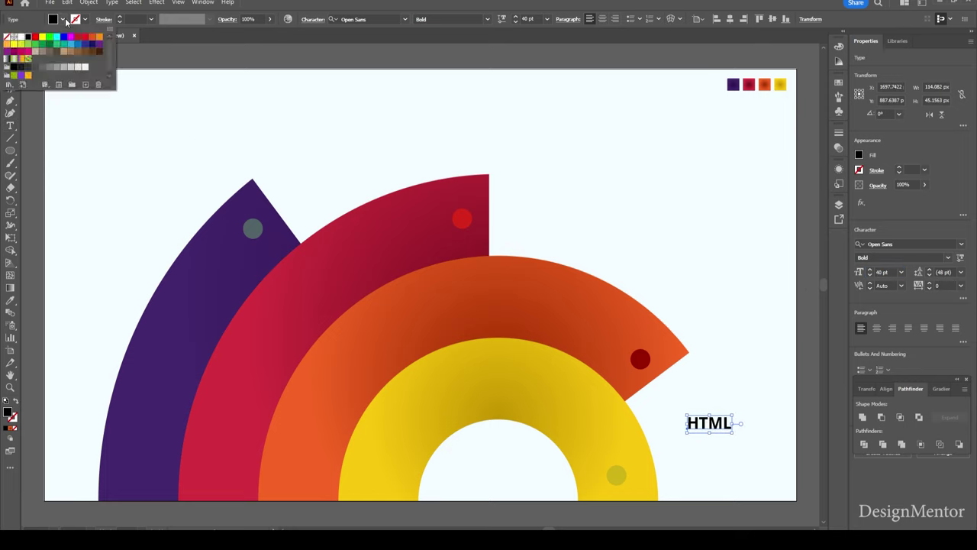
pyautogui.click(731, 345)
pyautogui.click(695, 413)
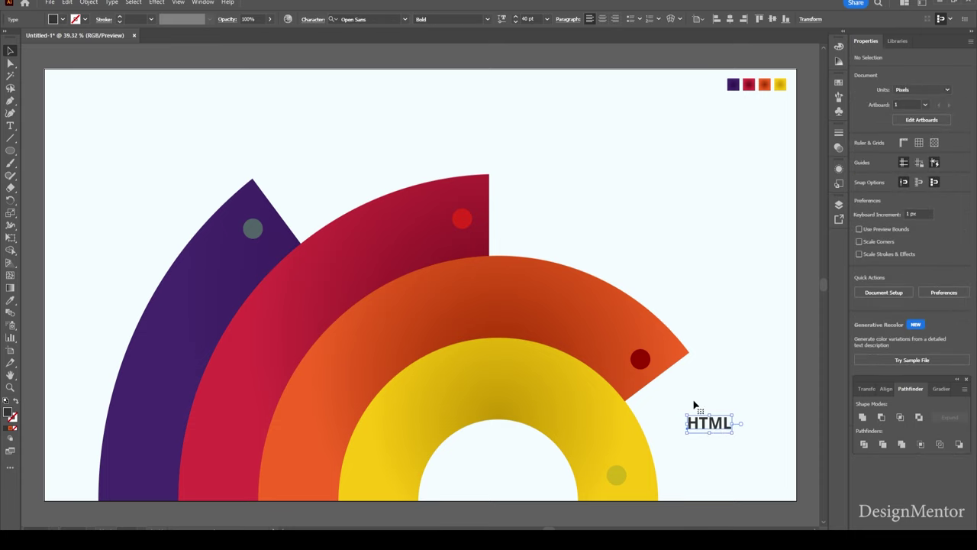
pyautogui.click(63, 20)
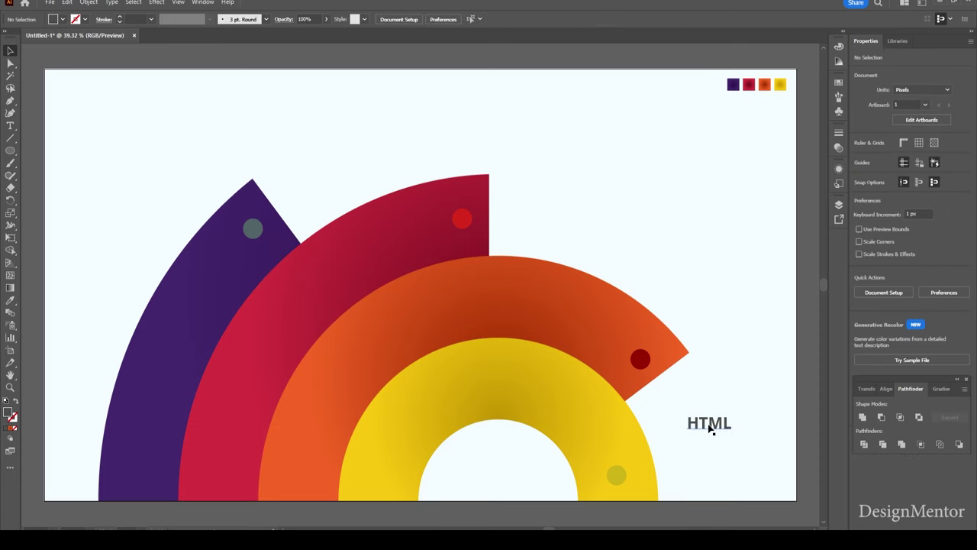
# Step: Copy the HTML label higher up and retype it as CSS
pyautogui.moveTo(711, 424); pyautogui.dragTo(729, 307)
pyautogui.doubleClick(727, 311)
pyautogui.write('CSS')
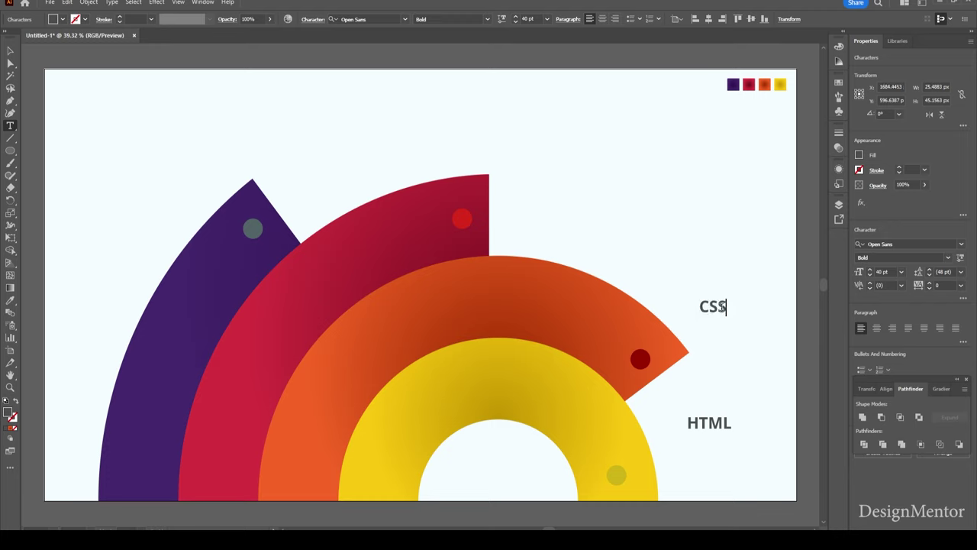
pyautogui.press('Escape')
# Step: Copy the CSS label beside the red dot and retype it as ReactJS
pyautogui.moveTo(720, 308); pyautogui.dragTo(714, 306)
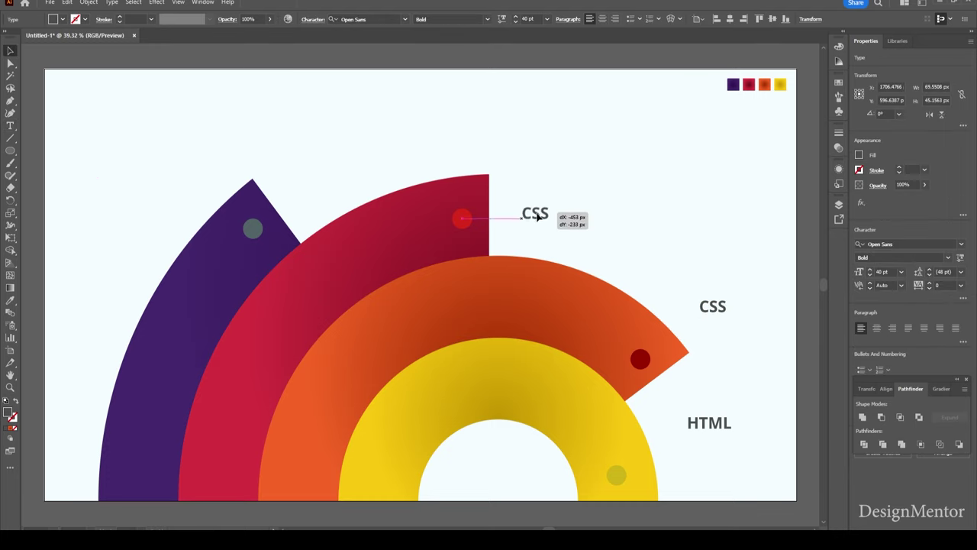
pyautogui.moveTo(714, 306); pyautogui.dragTo(539, 211)
pyautogui.doubleClick(538, 212)
pyautogui.doubleClick(545, 214)
pyautogui.write('ReactJS')
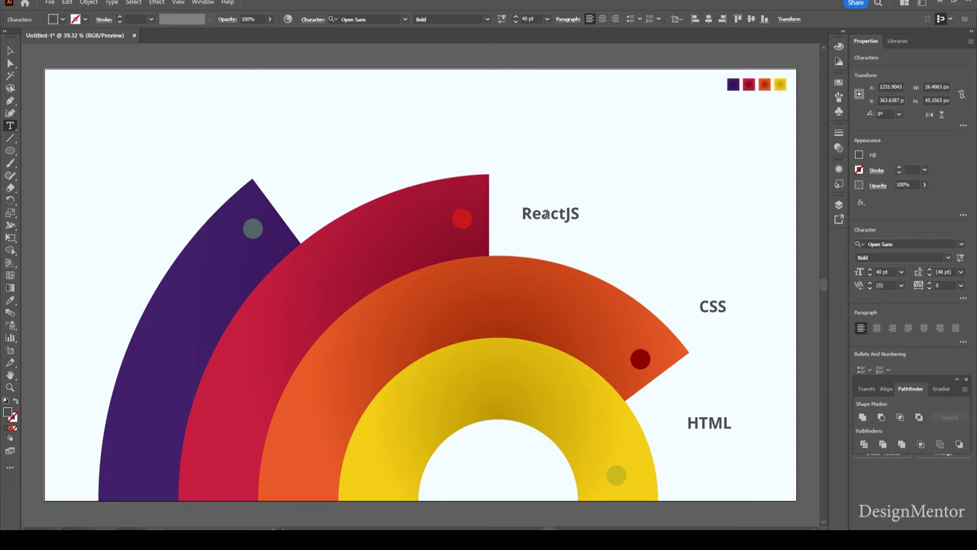
pyautogui.press('Escape')
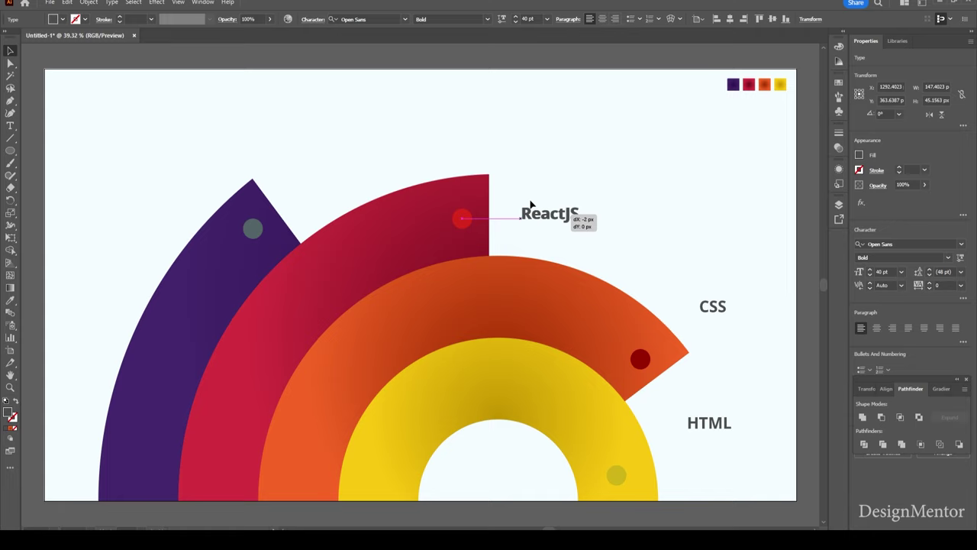
# Step: Copy the ReactJS label above the purple arc and retype it as Database
pyautogui.moveTo(529, 212); pyautogui.dragTo(328, 171)
pyautogui.doubleClick(330, 168)
pyautogui.hotkey('ctrl', 'a')
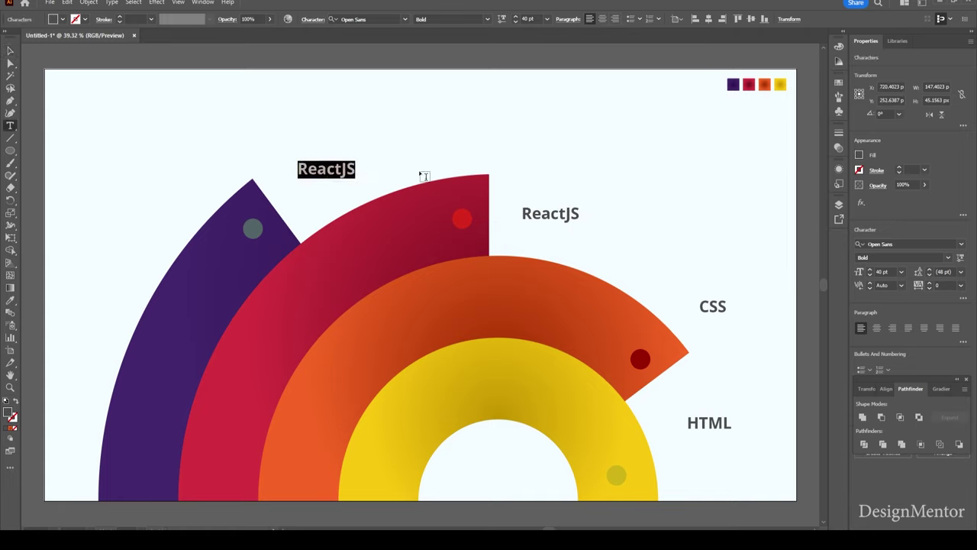
pyautogui.write('Database')
pyautogui.press('Escape')
pyautogui.click(510, 114)
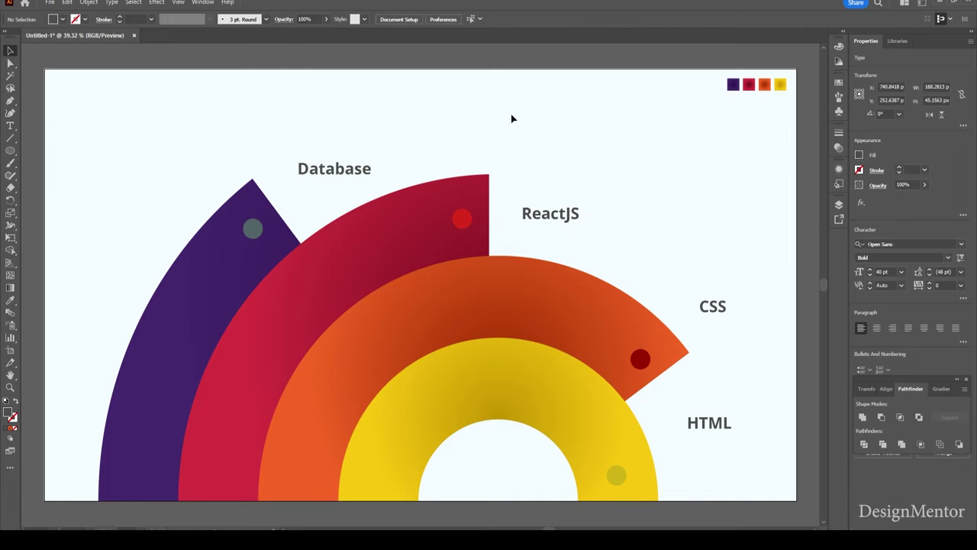
# Step: Draw a straight leader line from the yellow dot up to the HTML label
pyautogui.click(11, 138)
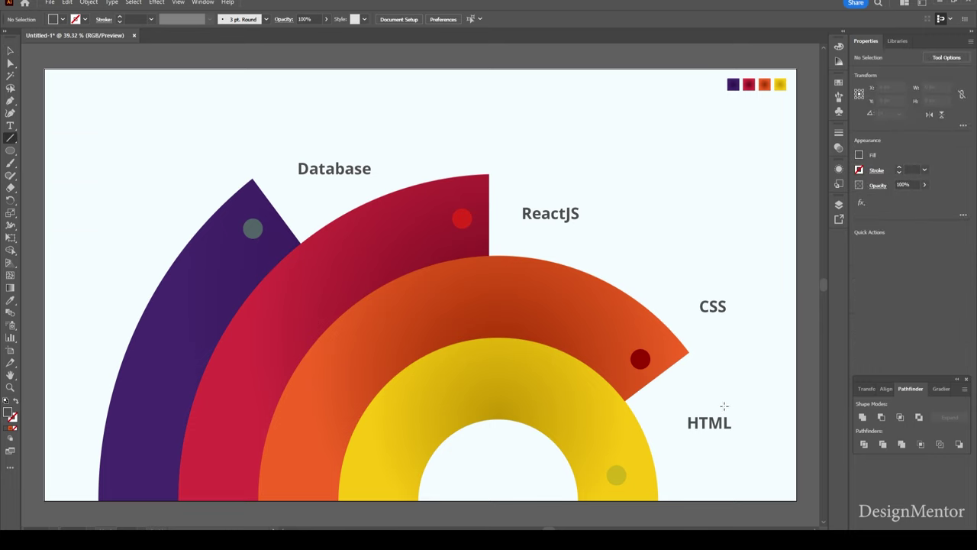
pyautogui.moveTo(617, 474); pyautogui.dragTo(673, 429)
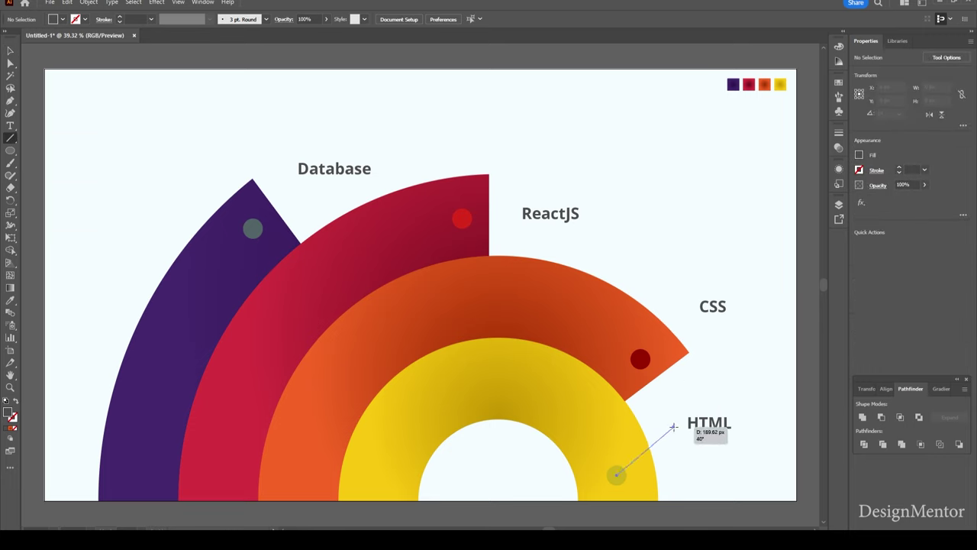
pyautogui.click(84, 19)
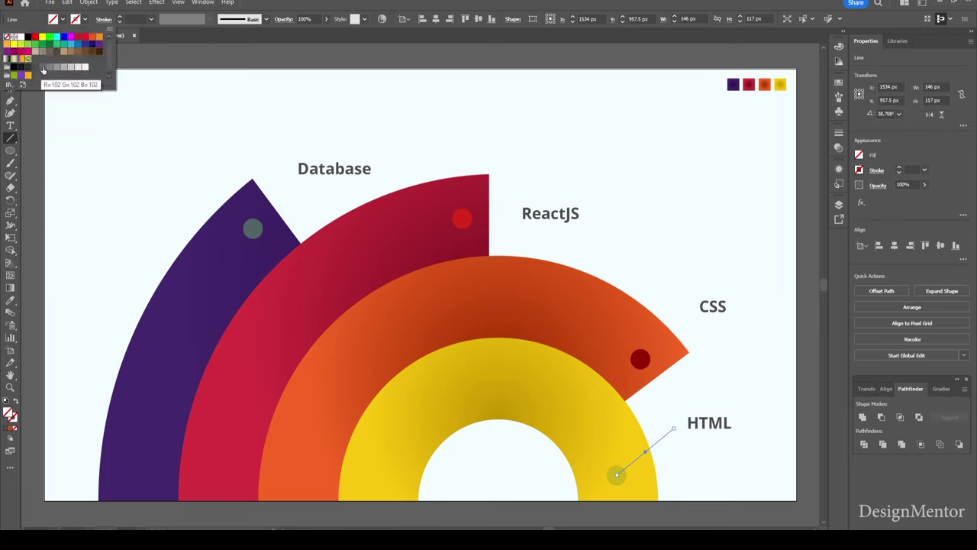
pyautogui.click(55, 66)
pyautogui.press('v')
pyautogui.click(742, 377)
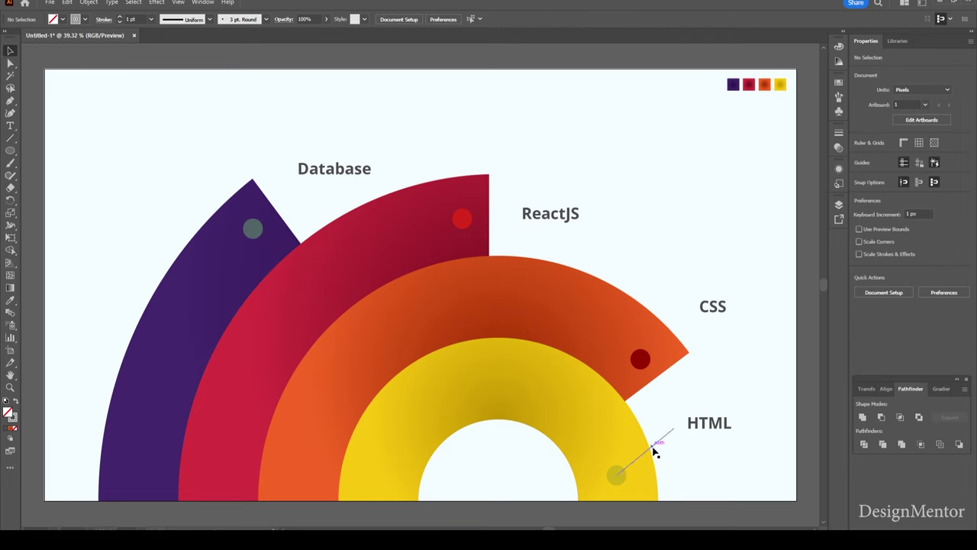
# Step: Give the HTML leader line the yellow dot's colour with the Eyedropper
pyautogui.click(664, 437)
pyautogui.press('i')
pyautogui.click(617, 471)
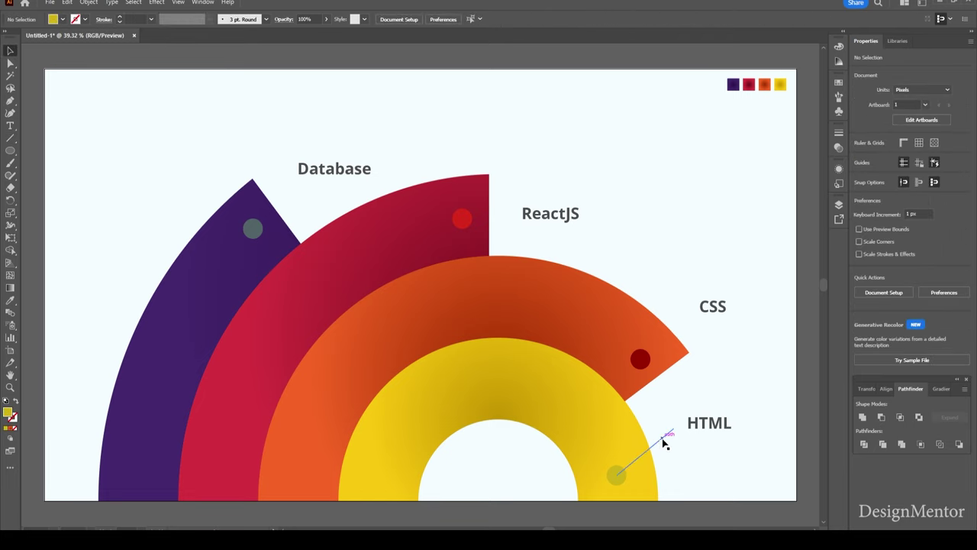
pyautogui.press('v')
# Step: Duplicate the leader line up to CSS and colour it like the dark red dot
pyautogui.moveTo(681, 432)
pyautogui.mouseDown()
pyautogui.moveTo(684, 326)
pyautogui.moveTo(706, 314)
pyautogui.mouseUp()
pyautogui.press('i')
pyautogui.click(641, 359)
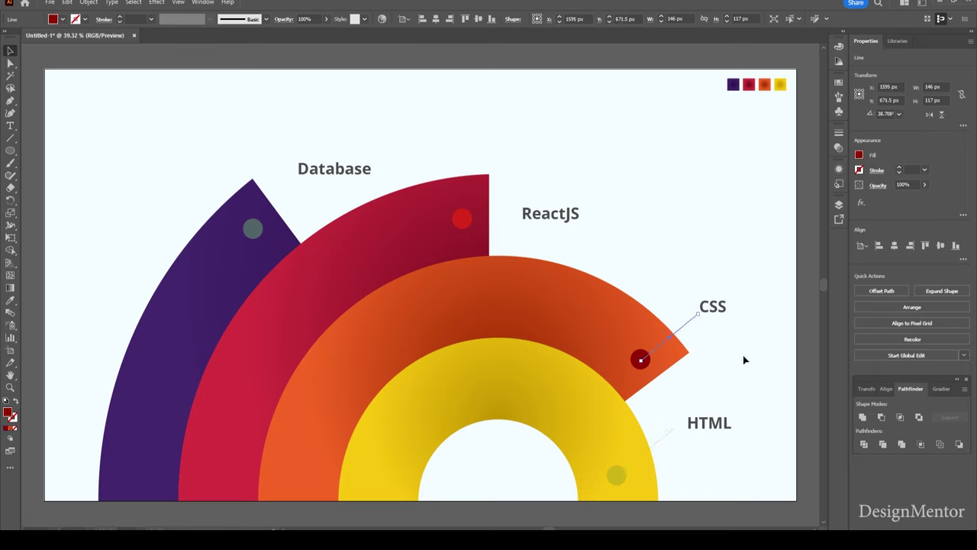
pyautogui.press('v')
pyautogui.click(743, 359)
# Step: Nudge the CSS label two steps to the right
pyautogui.click(717, 308)
pyautogui.hotkey('shift', 'Right')
pyautogui.hotkey('shift', 'Right')
pyautogui.hotkey('shift', 'Right')
pyautogui.hotkey('shift', 'Right')
pyautogui.hotkey('shift', 'Right')
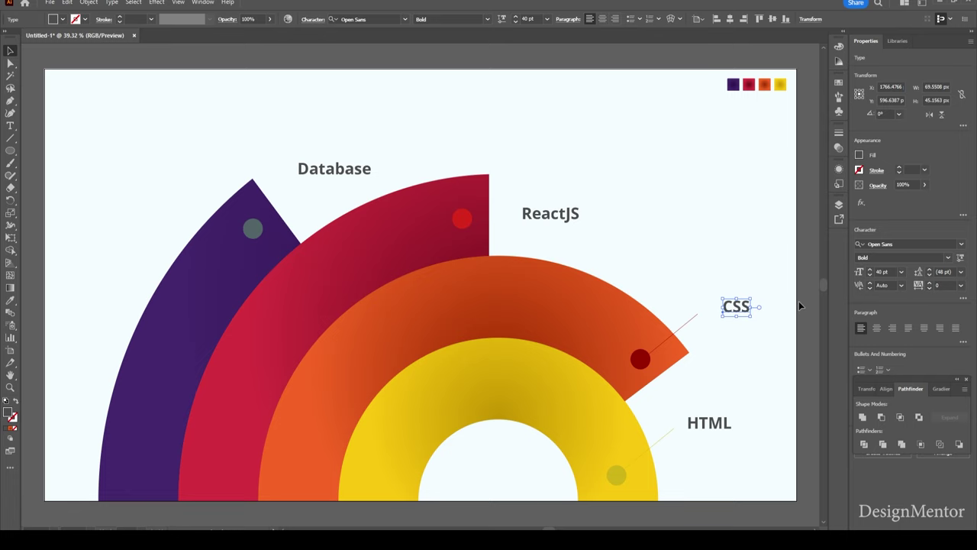
pyautogui.hotkey('shift', 'Right')
pyautogui.hotkey('shift', 'Right')
pyautogui.hotkey('shift', 'Right')
pyautogui.click(716, 337)
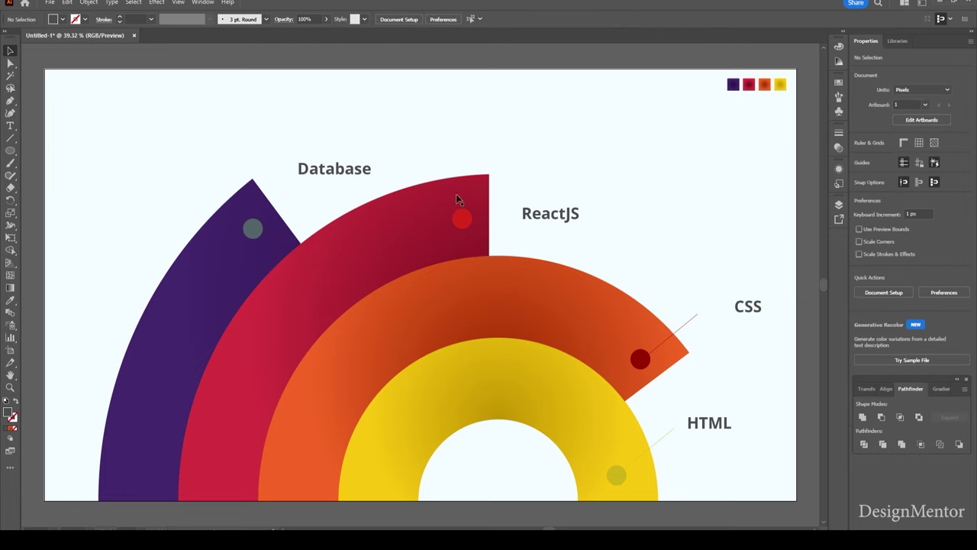
# Step: Draw a short horizontal tail at the end of the CSS leader line
pyautogui.click(11, 139)
pyautogui.moveTo(697, 314); pyautogui.dragTo(717, 313)
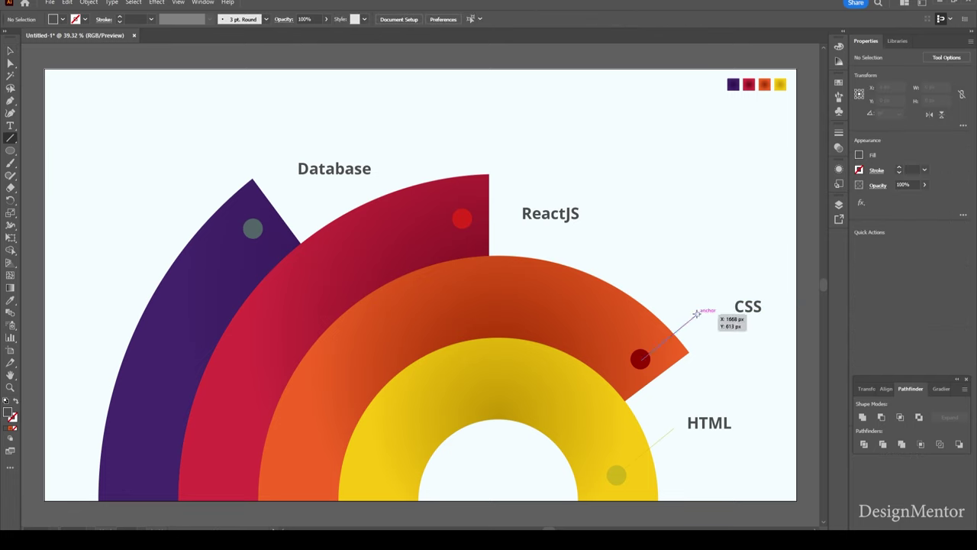
pyautogui.press('v')
pyautogui.click(733, 344)
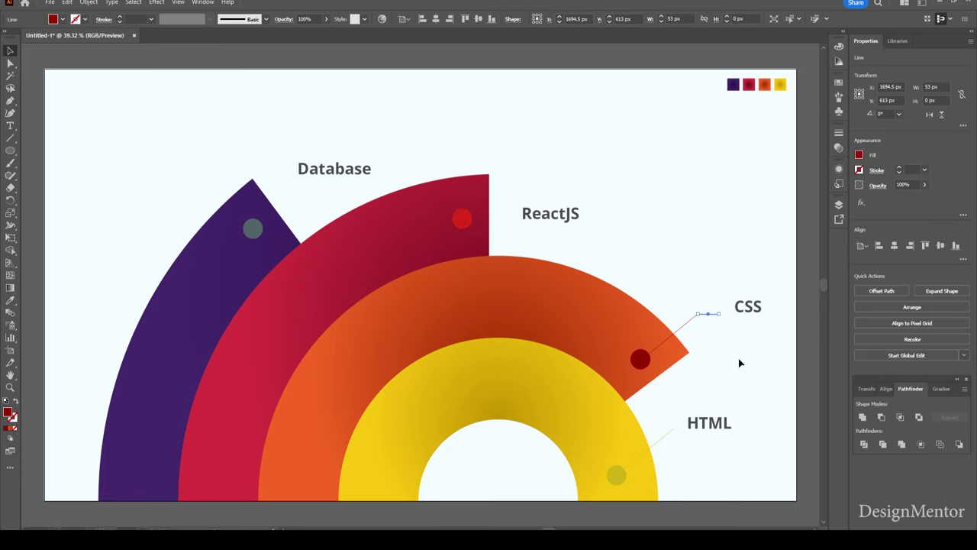
pyautogui.click(712, 313)
# Step: Nudge the HTML label right beside its leader line's tail
pyautogui.click(722, 423)
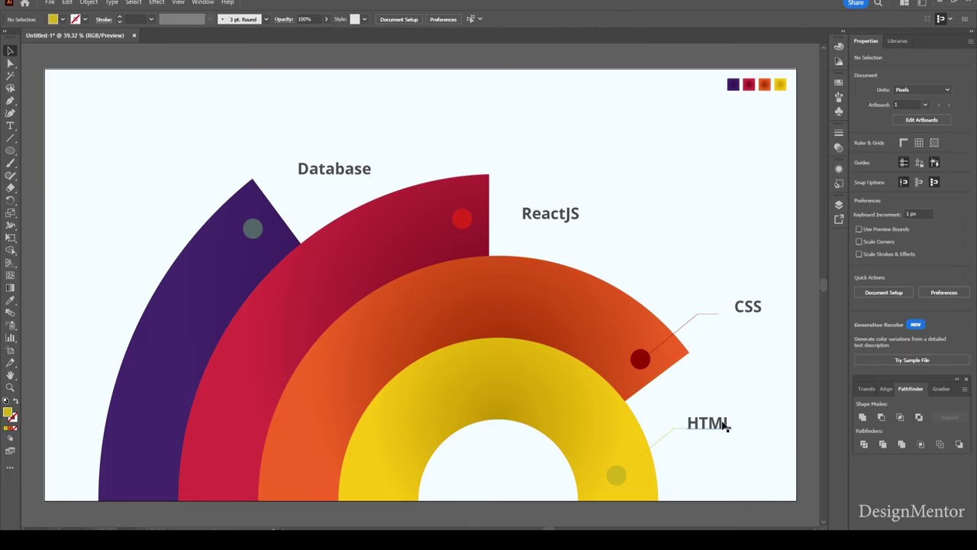
pyautogui.hotkey('shift', 'Right')
pyautogui.hotkey('shift', 'Right')
pyautogui.hotkey('shift', 'Right')
pyautogui.click(684, 428)
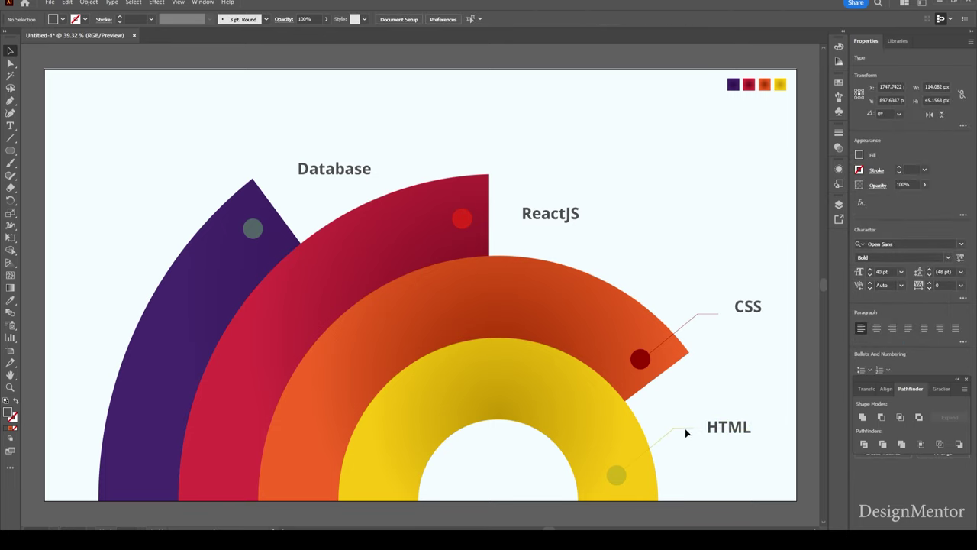
pyautogui.click(683, 429)
pyautogui.click(697, 456)
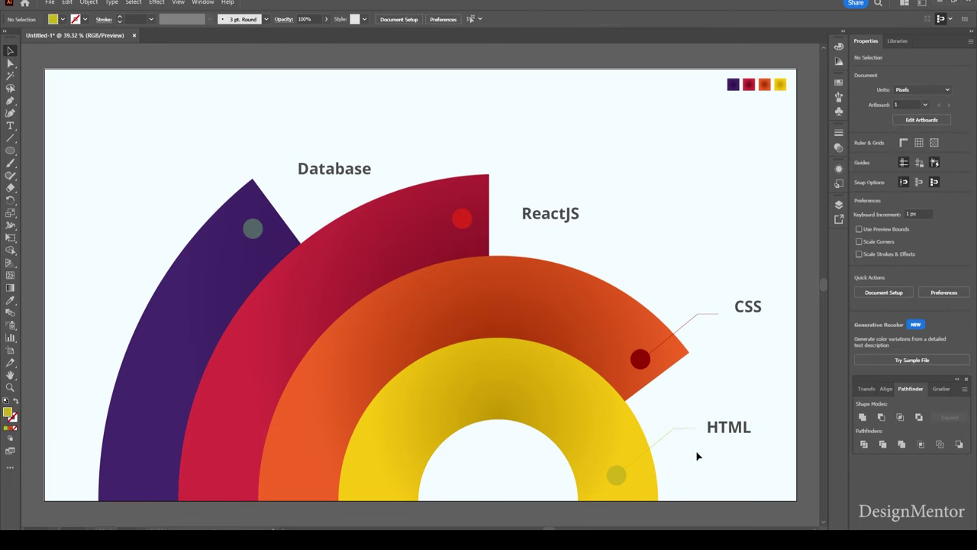
# Step: Copy the CSS leader line over to ReactJS and move the ReactJS label up to its end
pyautogui.click(695, 313)
pyautogui.moveTo(700, 329); pyautogui.dragTo(511, 181)
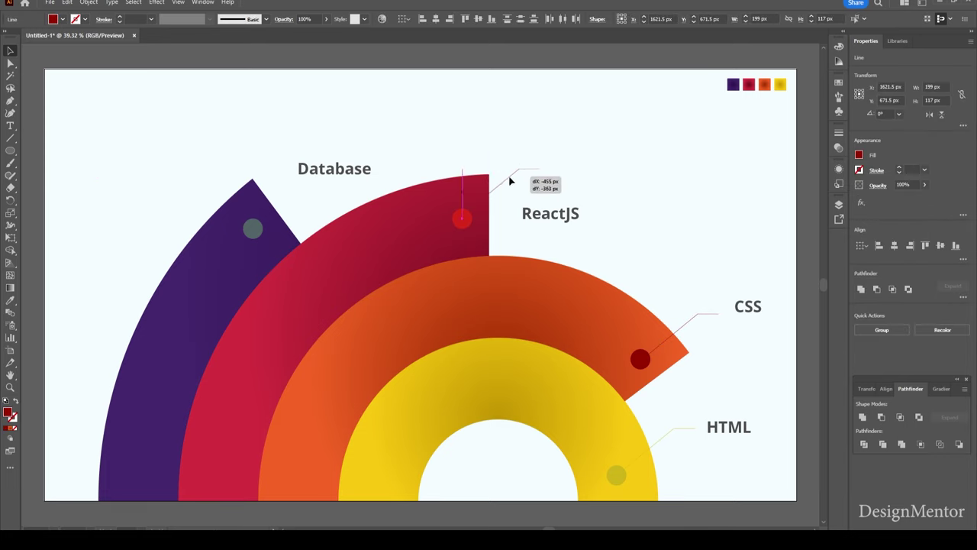
pyautogui.click(592, 215)
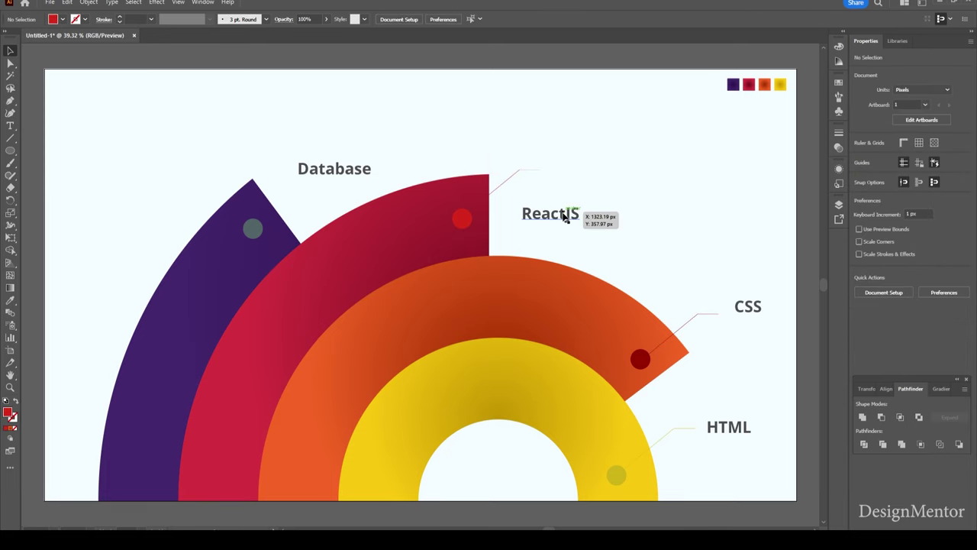
pyautogui.moveTo(565, 217); pyautogui.dragTo(608, 173)
# Step: Colour the ReactJS leader line like the red dot and align its tail beside the label
pyautogui.click(538, 170)
pyautogui.press('i')
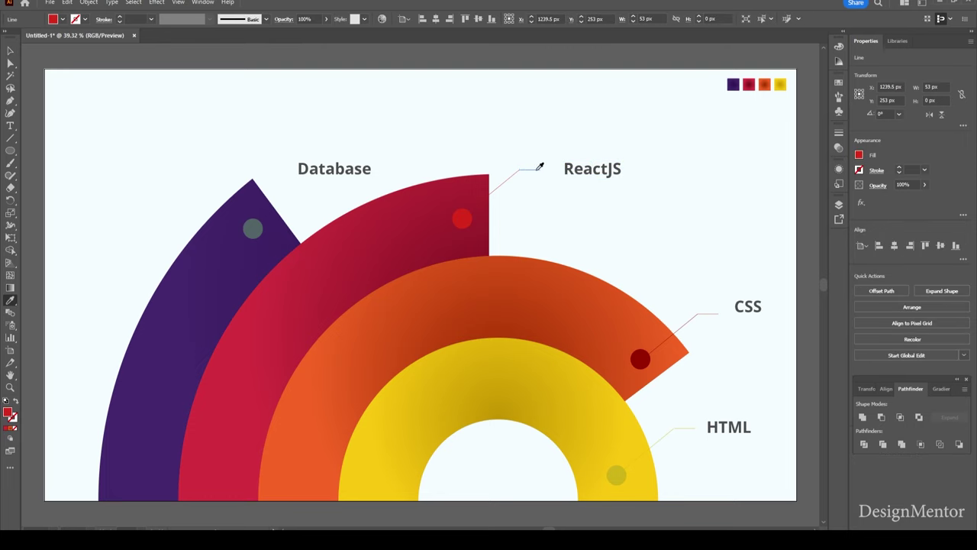
pyautogui.click(461, 217)
pyautogui.press('v')
pyautogui.click(562, 200)
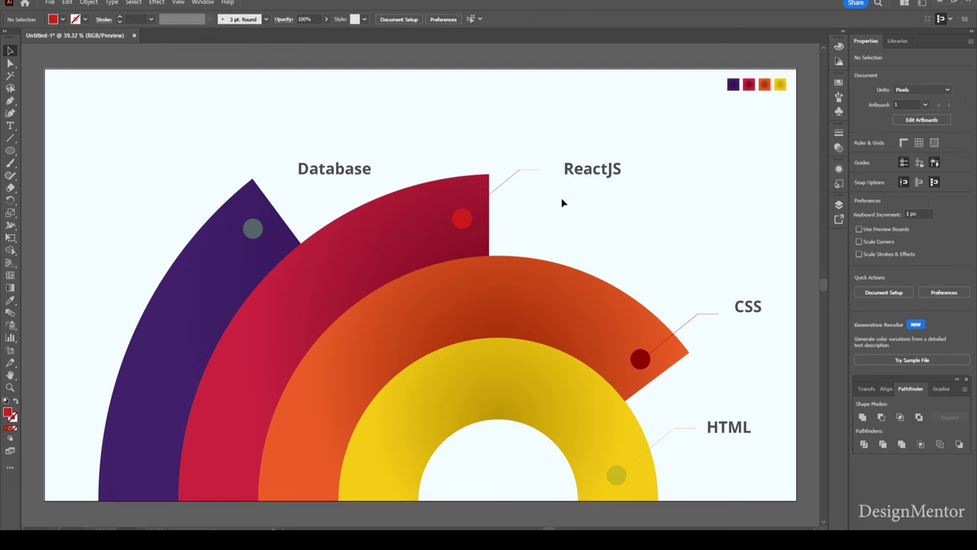
pyautogui.click(503, 184)
pyautogui.moveTo(538, 173); pyautogui.dragTo(541, 168)
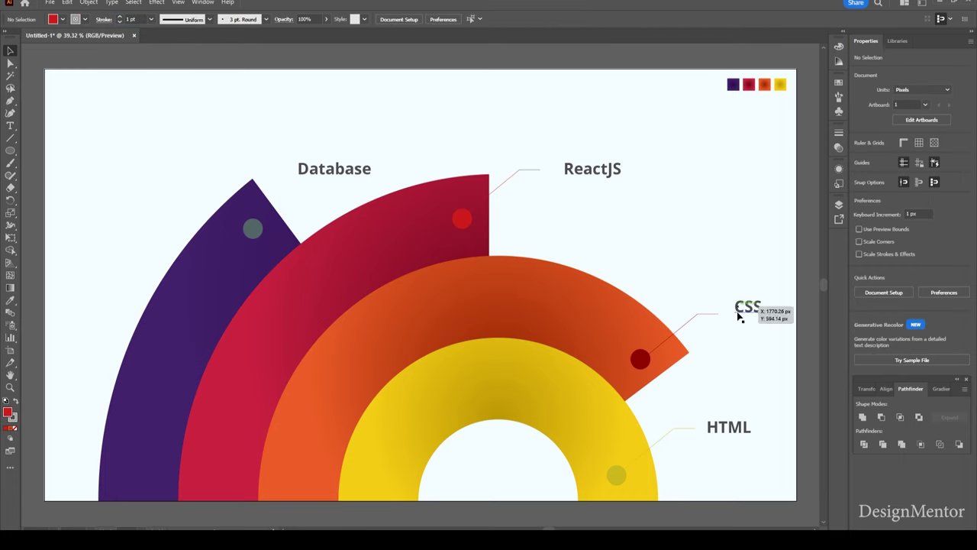
# Step: Check that the ReactJS, CSS and HTML leader lines match their dots' colours
pyautogui.click(709, 312)
pyautogui.keyDown('shift'); pyautogui.click(682, 428); pyautogui.keyUp('shift')
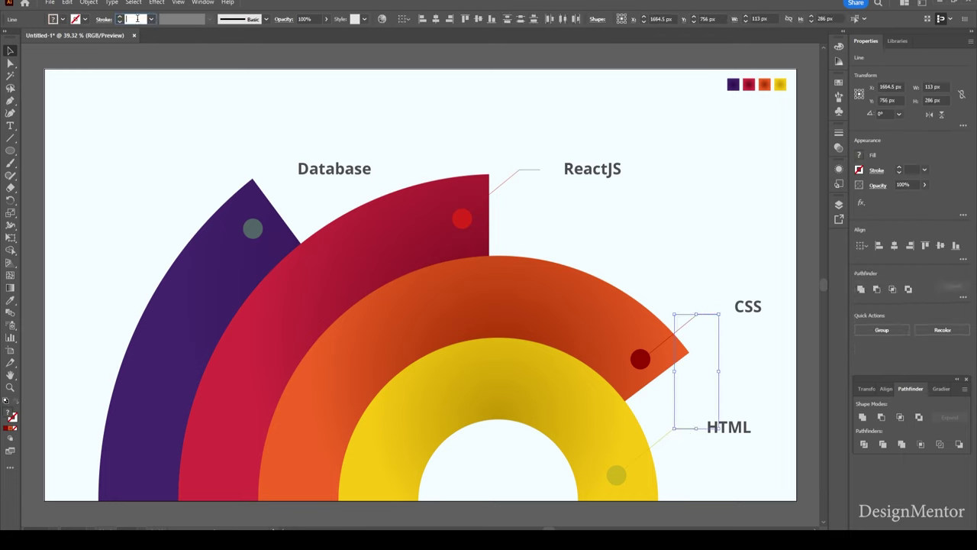
pyautogui.click(603, 224)
pyautogui.click(530, 174)
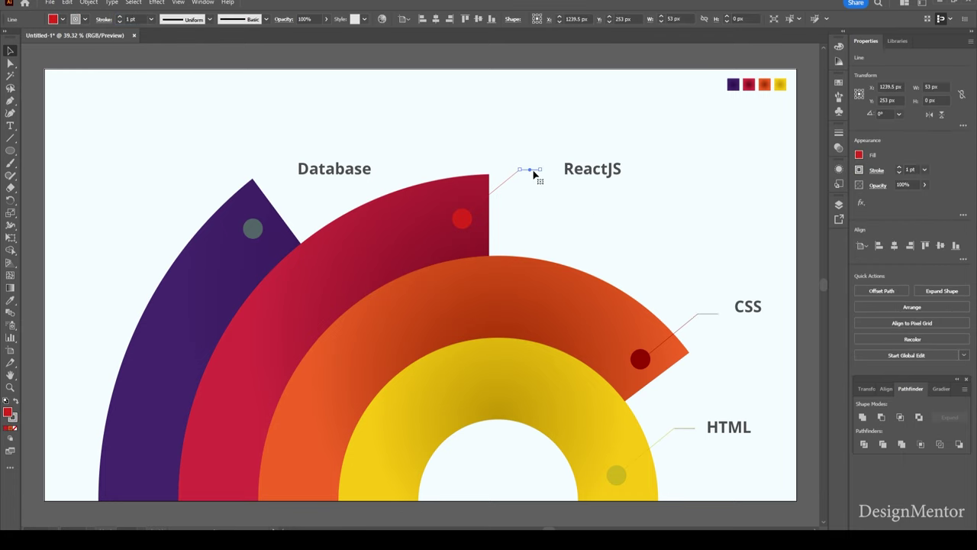
pyautogui.click(463, 218)
pyautogui.click(697, 239)
pyautogui.click(713, 316)
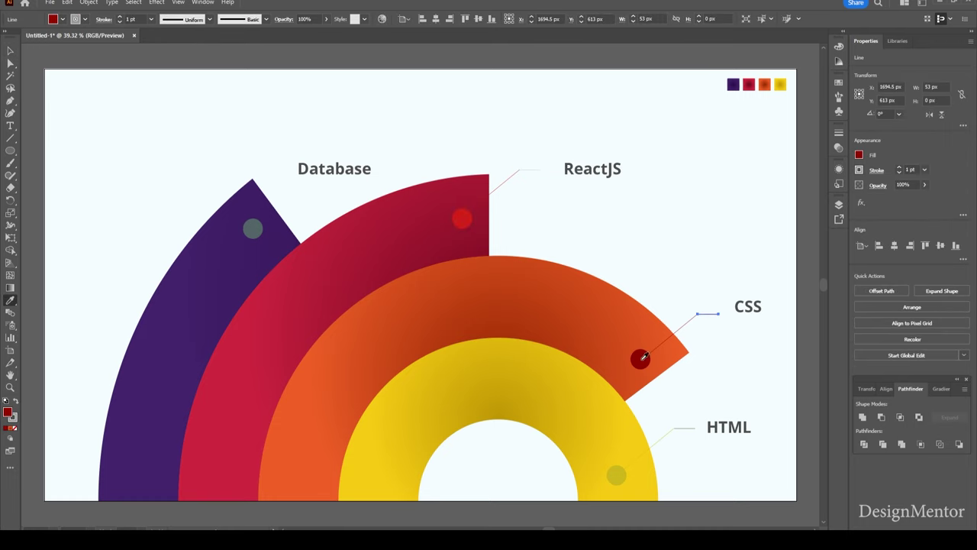
pyautogui.click(726, 346)
pyautogui.click(667, 439)
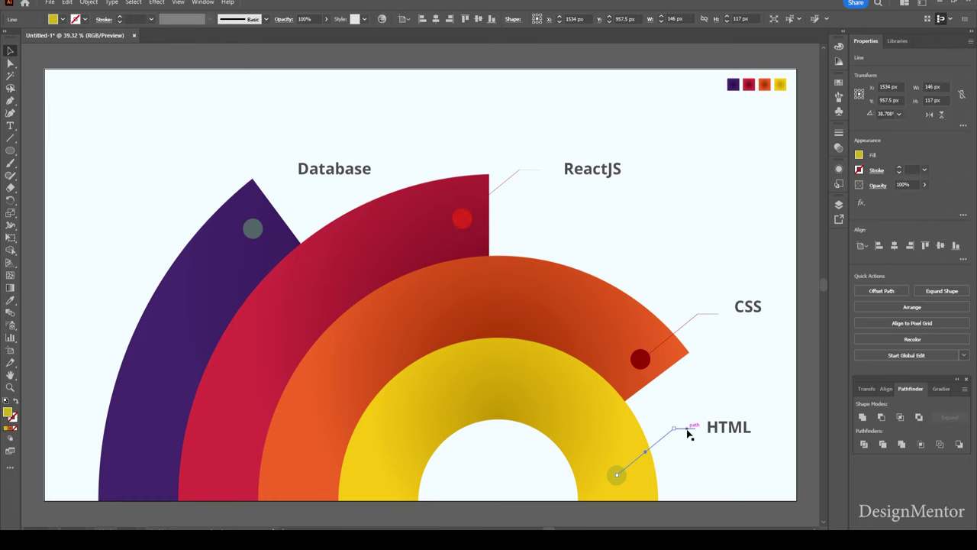
pyautogui.click(617, 469)
pyautogui.click(639, 308)
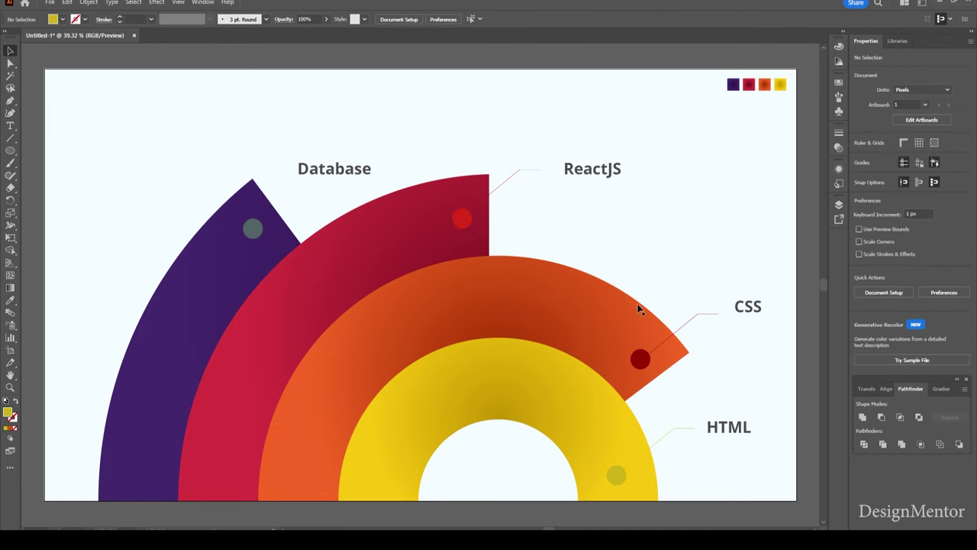
pyautogui.click(526, 181)
# Step: Copy the ReactJS leader line to Database and stretch its end onto the grey dot
pyautogui.moveTo(523, 182); pyautogui.dragTo(305, 177)
pyautogui.click(375, 173)
pyautogui.click(309, 183)
pyautogui.moveTo(274, 206); pyautogui.dragTo(252, 225)
# Step: Move Database to its leader line's end and delete the four top-right colour swatches
pyautogui.click(359, 168)
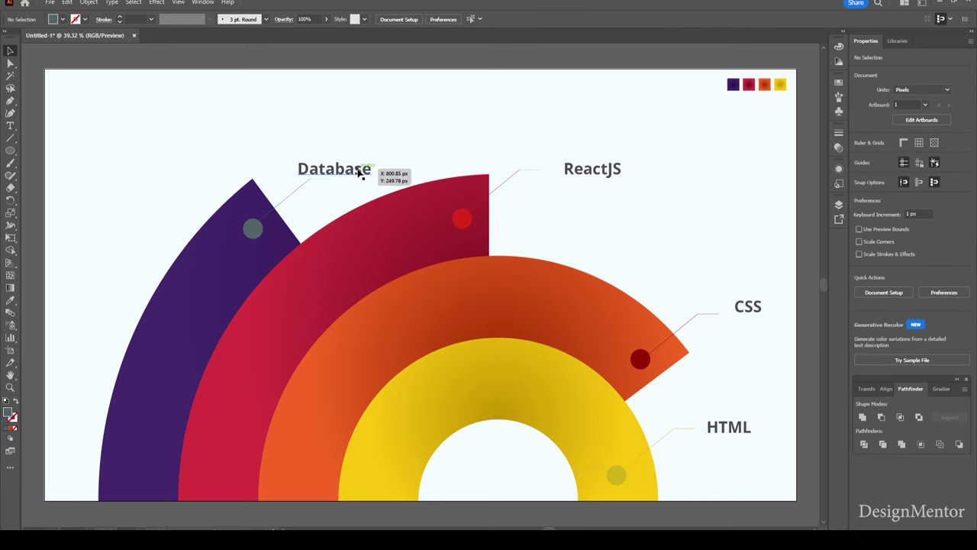
pyautogui.moveTo(366, 165)
pyautogui.mouseDown()
pyautogui.moveTo(344, 175)
pyautogui.moveTo(353, 175)
pyautogui.mouseUp()
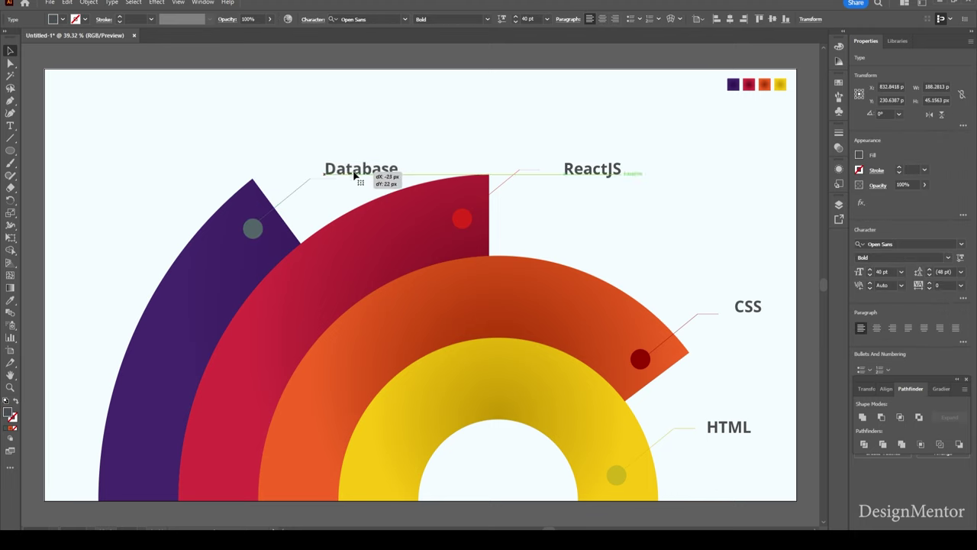
pyautogui.click(594, 95)
pyautogui.moveTo(662, 83); pyautogui.dragTo(786, 94)
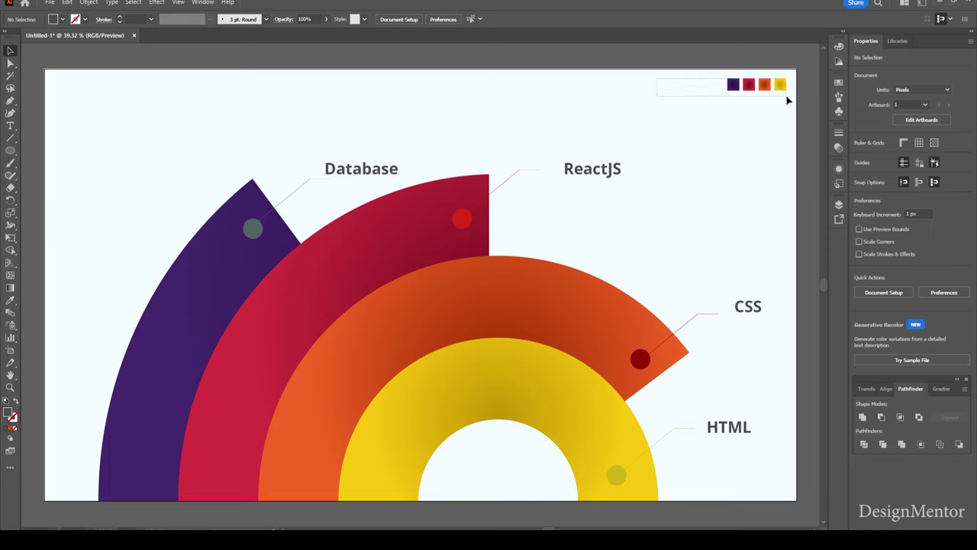
pyautogui.press('Delete')
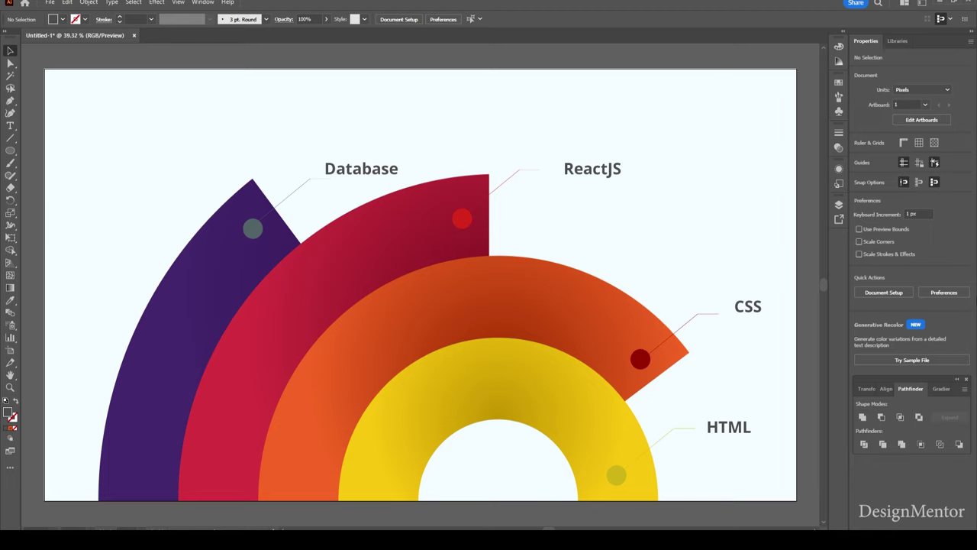